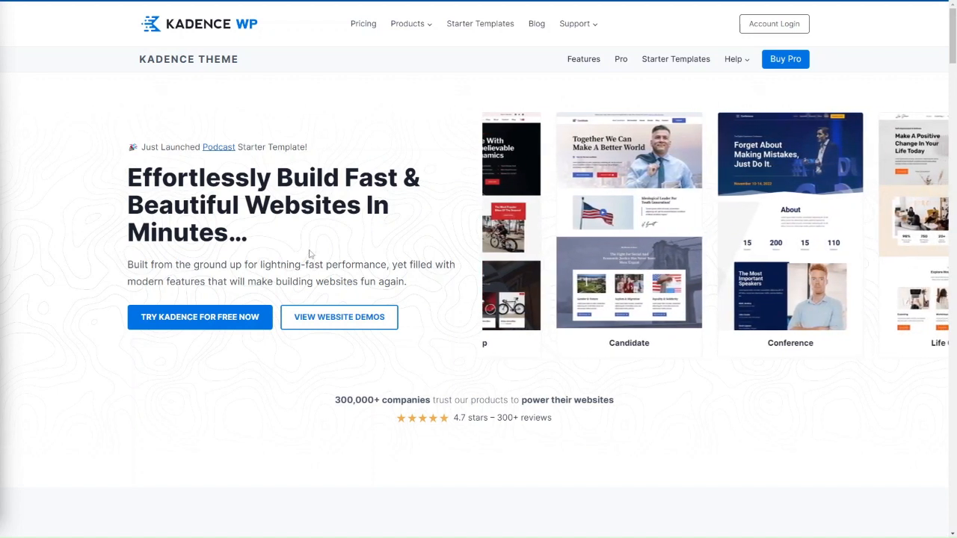
Review the Kadence Theme page, including its customer testimonials and the list of supported plugin integrations
{"action": "scroll", "coordinate": [445, 262], "scroll_direction": "down", "scroll_amount": 3}
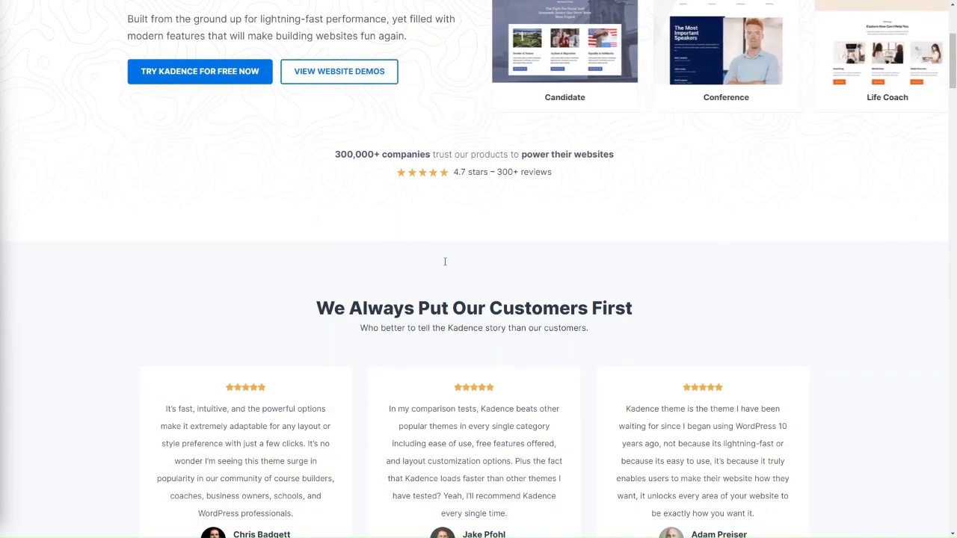
{"action": "scroll", "coordinate": [445, 262], "scroll_direction": "down", "scroll_amount": 1}
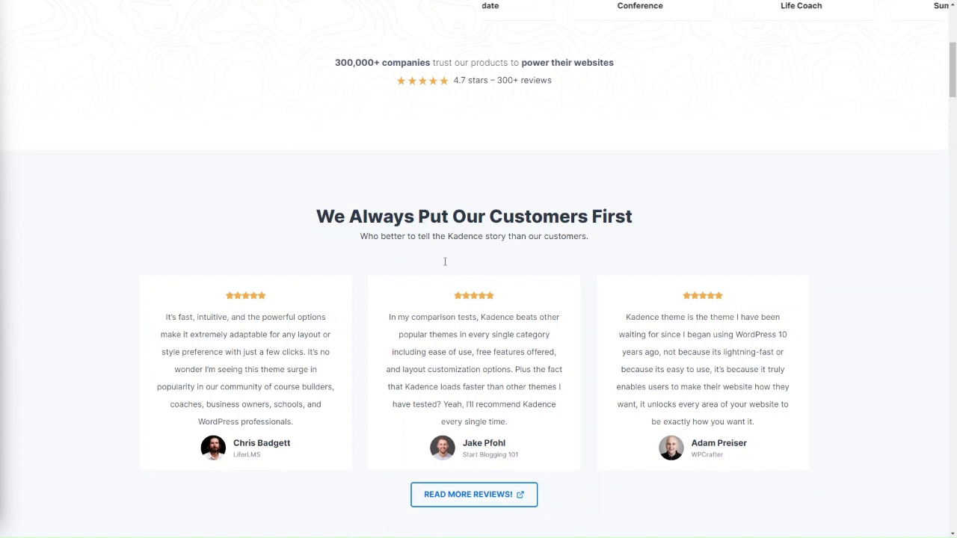
{"action": "scroll", "coordinate": [445, 262], "scroll_direction": "down", "scroll_amount": 3}
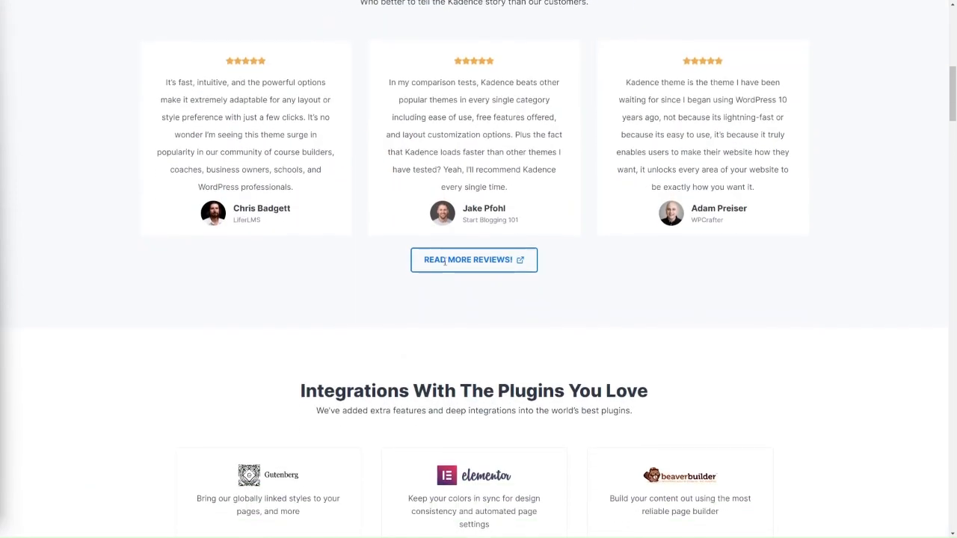
{"action": "scroll", "coordinate": [445, 262], "scroll_direction": "down", "scroll_amount": 1}
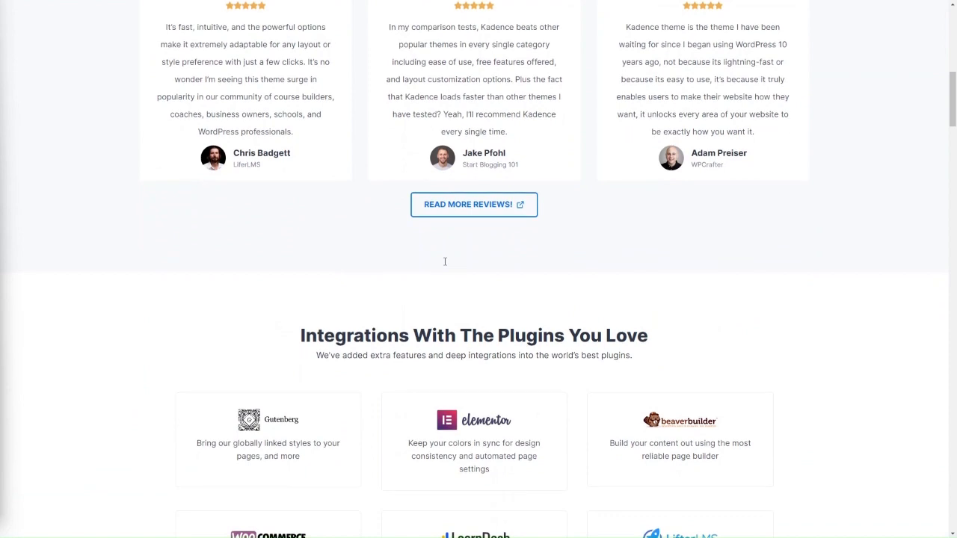
{"action": "scroll", "coordinate": [444, 262], "scroll_direction": "down", "scroll_amount": 1}
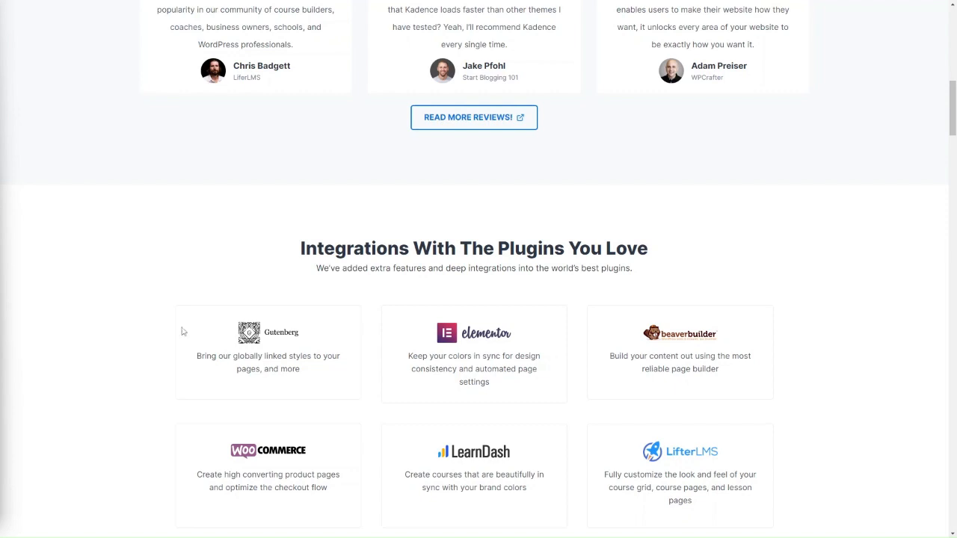
{"action": "scroll", "coordinate": [509, 243], "scroll_direction": "down", "scroll_amount": 1}
{"action": "scroll", "coordinate": [509, 244], "scroll_direction": "down", "scroll_amount": 1}
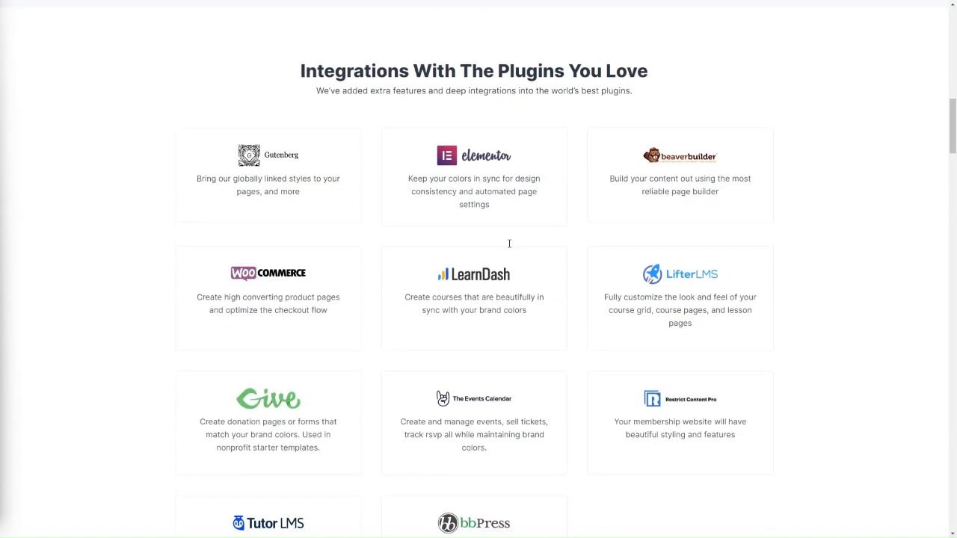
{"action": "scroll", "coordinate": [491, 349], "scroll_direction": "up", "scroll_amount": 1}
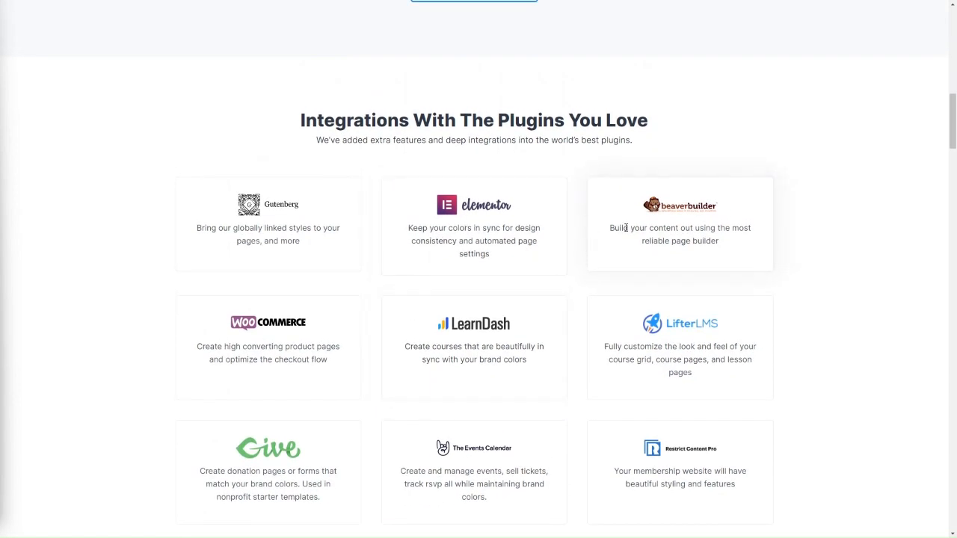
{"action": "scroll", "coordinate": [630, 226], "scroll_direction": "down", "scroll_amount": 2}
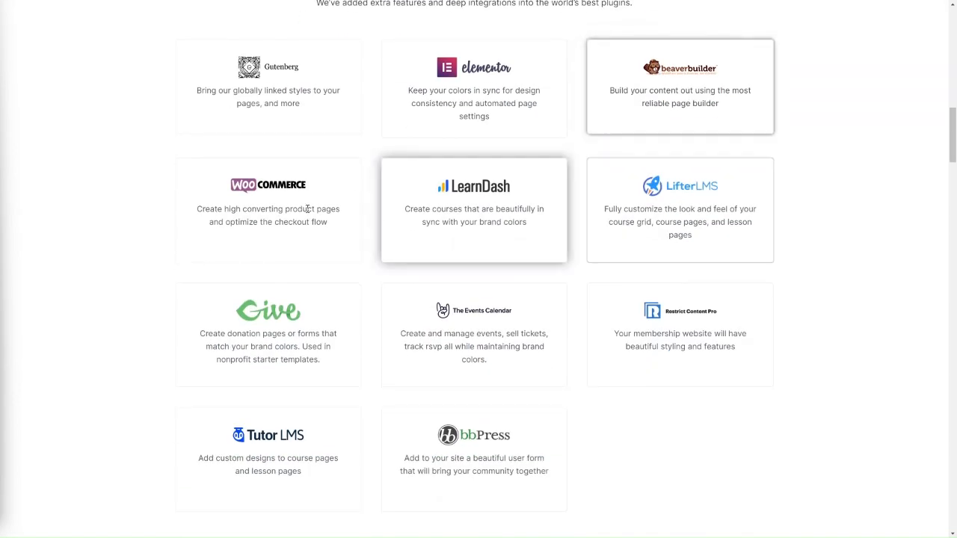
{"action": "scroll", "coordinate": [520, 278], "scroll_direction": "up", "scroll_amount": 15}
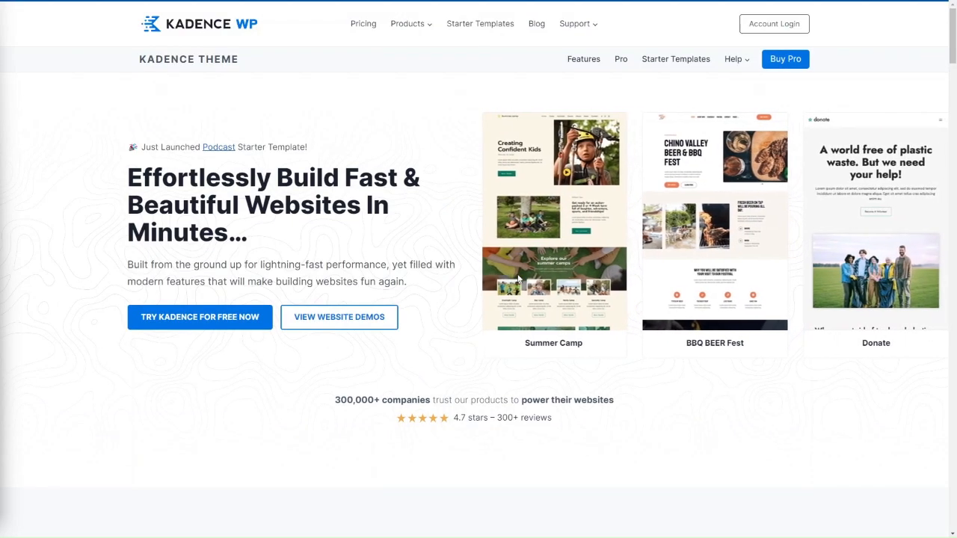
Open the Kadence pricing page and compare what the Free, Essential Bundle and Full Bundle plans include
{"action": "left_click", "coordinate": [364, 23]}
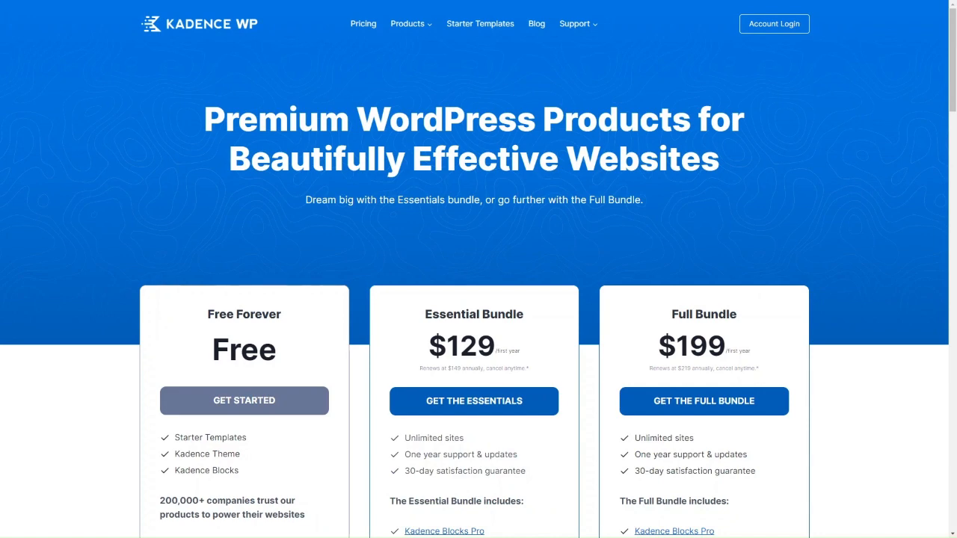
{"action": "scroll", "coordinate": [319, 365], "scroll_direction": "down", "scroll_amount": 1}
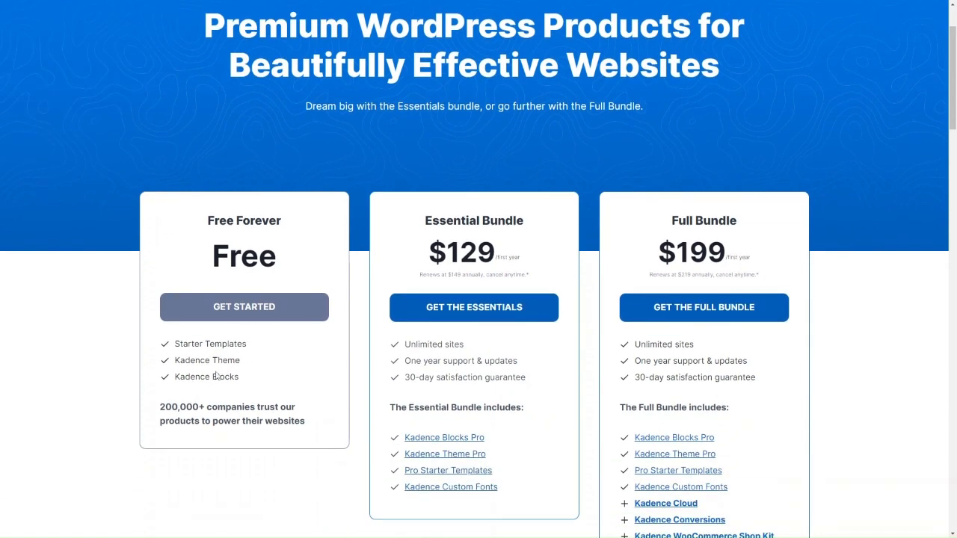
{"action": "scroll", "coordinate": [216, 376], "scroll_direction": "down", "scroll_amount": 1}
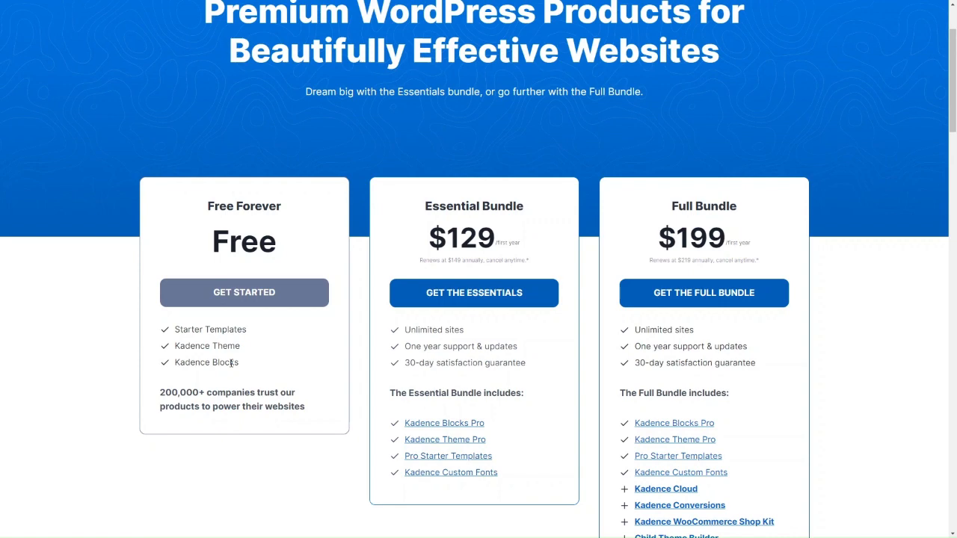
{"action": "scroll", "coordinate": [462, 426], "scroll_direction": "down", "scroll_amount": 2}
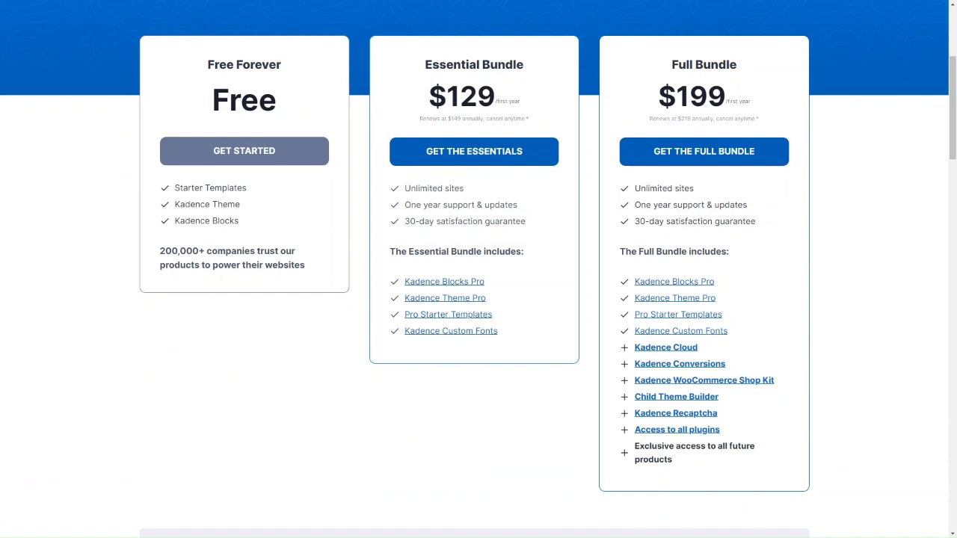
{"action": "scroll", "coordinate": [454, 299], "scroll_direction": "up", "scroll_amount": 1}
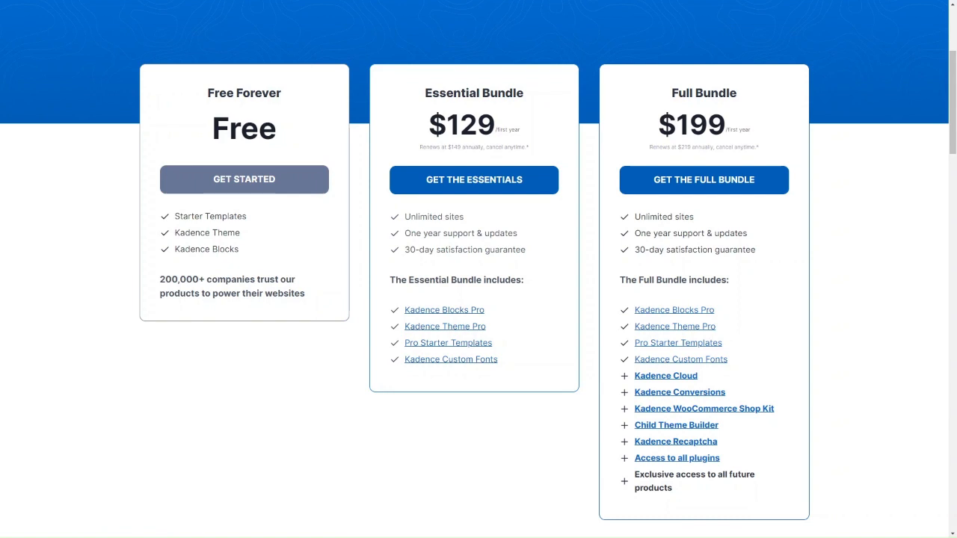
{"action": "scroll", "coordinate": [374, 239], "scroll_direction": "up", "scroll_amount": 1}
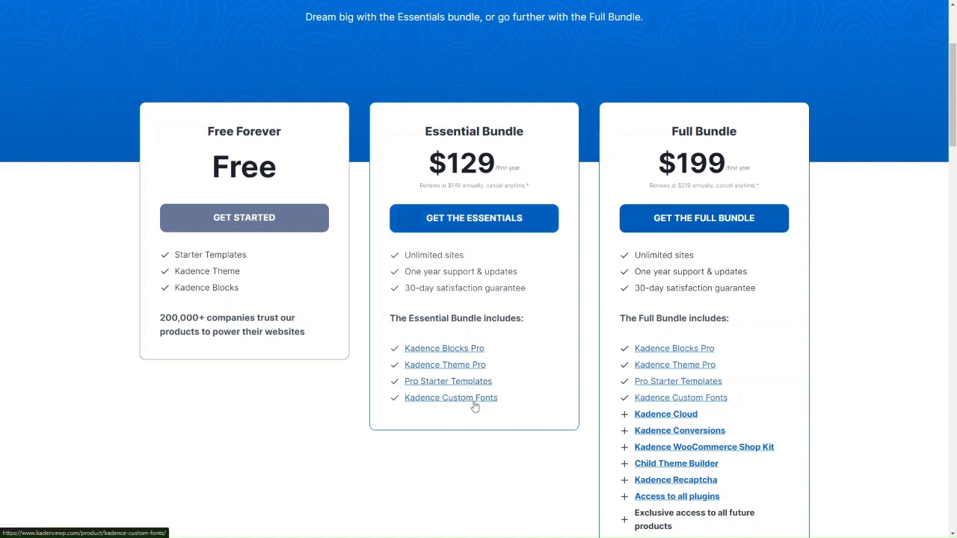
{"action": "scroll", "coordinate": [687, 374], "scroll_direction": "down", "scroll_amount": 1}
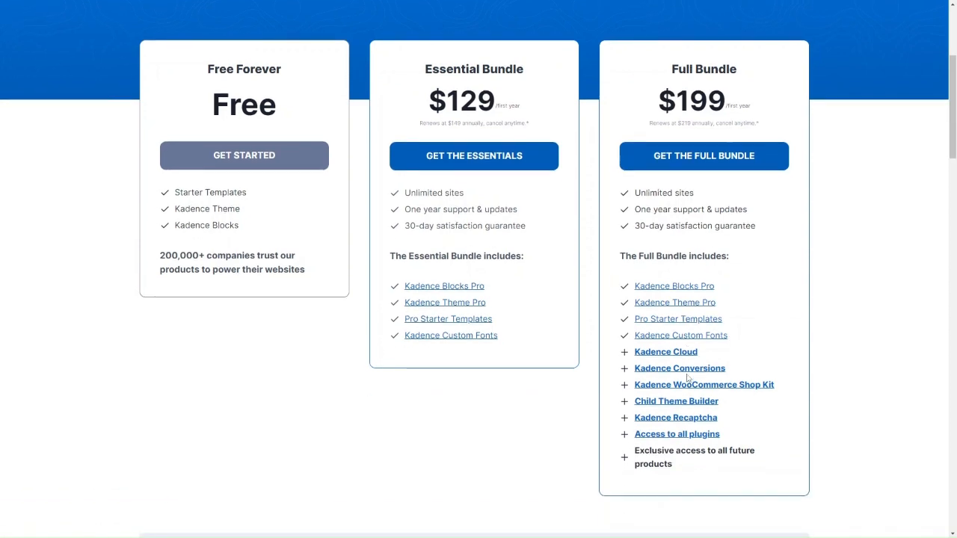
{"action": "scroll", "coordinate": [698, 374], "scroll_direction": "up", "scroll_amount": 1}
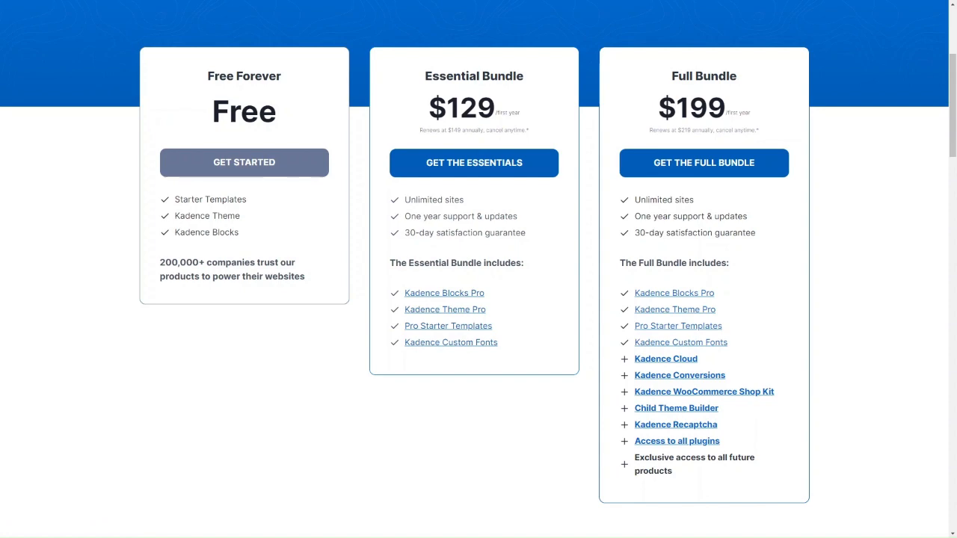
{"action": "scroll", "coordinate": [449, 258], "scroll_direction": "up", "scroll_amount": 3}
{"action": "scroll", "coordinate": [442, 242], "scroll_direction": "down", "scroll_amount": 2}
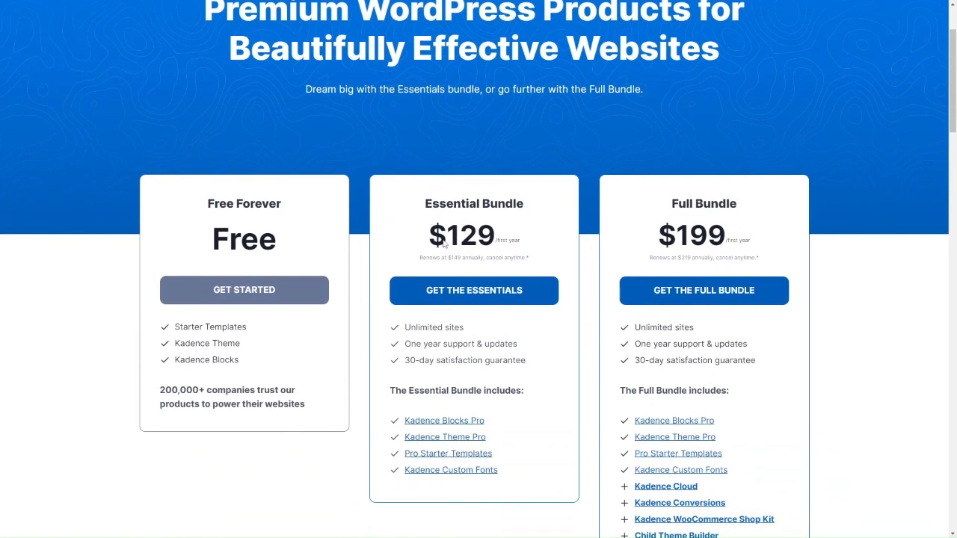
{"action": "scroll", "coordinate": [444, 284], "scroll_direction": "down", "scroll_amount": 2}
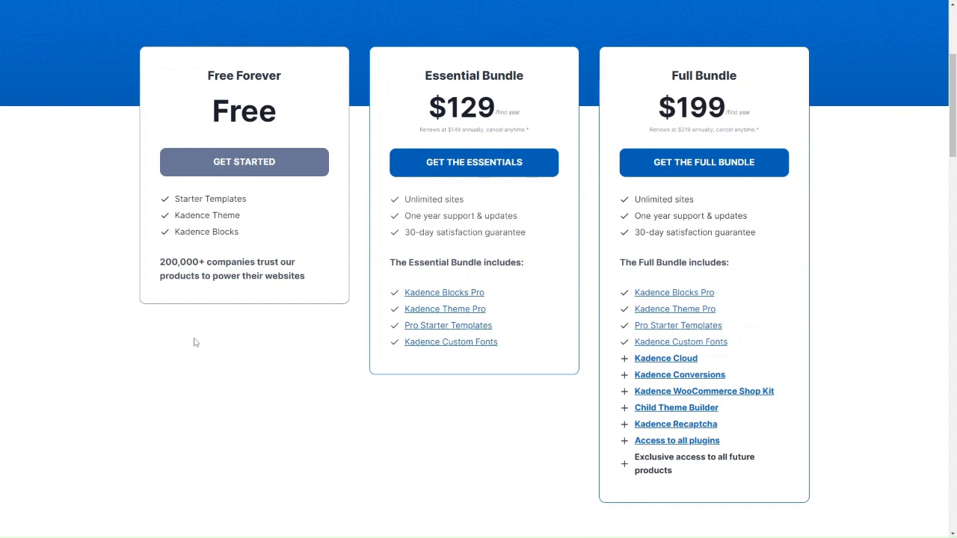
{"action": "scroll", "coordinate": [320, 302], "scroll_direction": "up", "scroll_amount": 2}
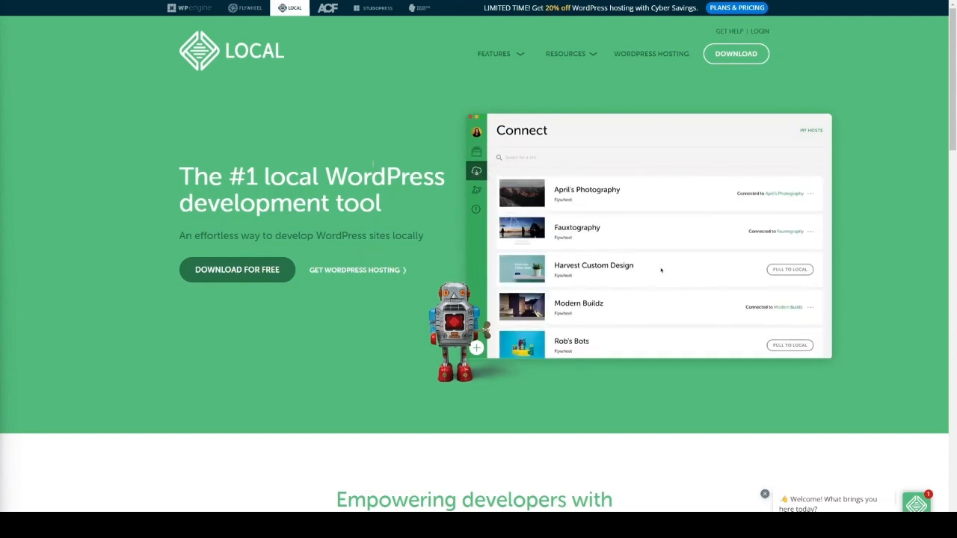
Open the free Local download form, choose Windows as the platform, review the requested contact fields, and close the form
{"action": "left_click", "coordinate": [244, 271]}
{"action": "left_click", "coordinate": [425, 181]}
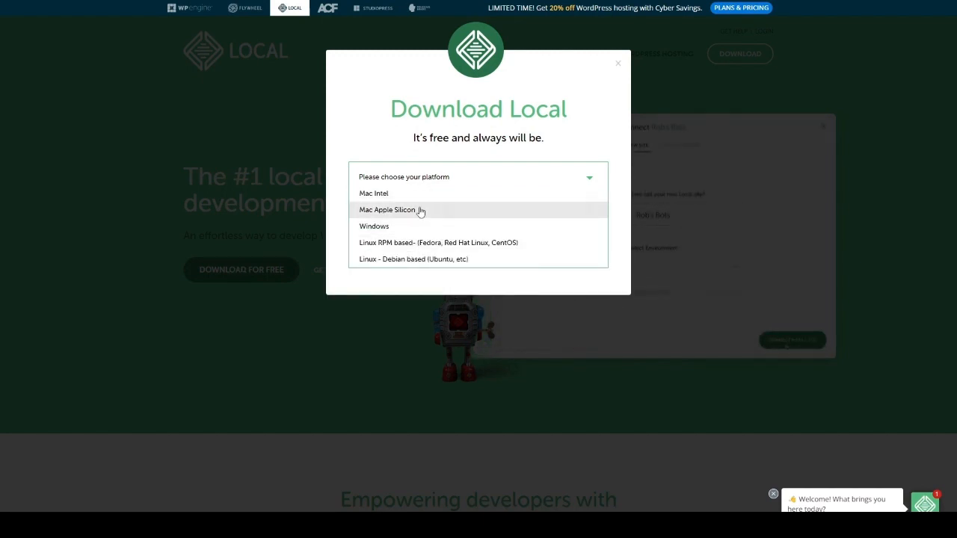
{"action": "left_click", "coordinate": [409, 228]}
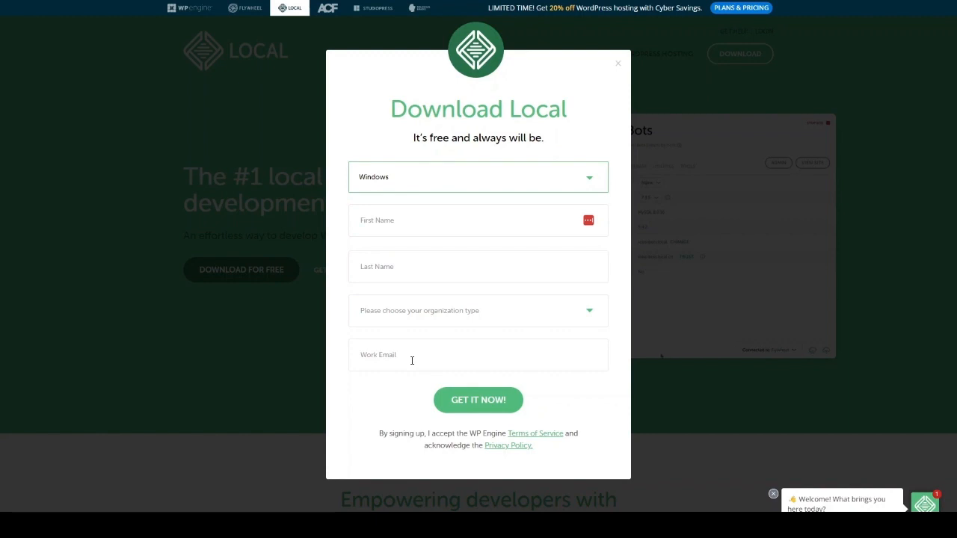
{"action": "left_click", "coordinate": [422, 234]}
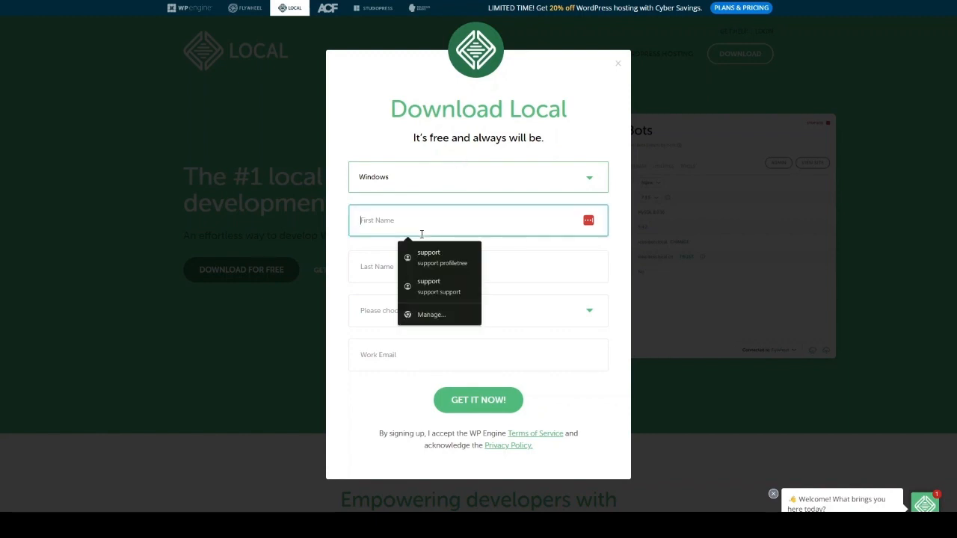
{"action": "left_click", "coordinate": [351, 318]}
{"action": "left_click", "coordinate": [337, 319]}
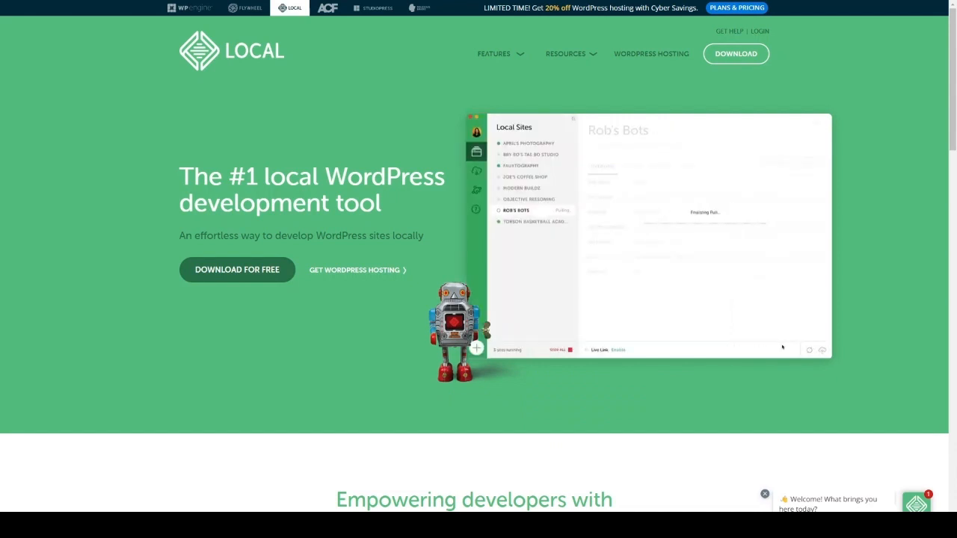
Switch to the Local app, look through its Connect, Blueprints and Add-ons sections, and return to the local sites list
{"action": "key", "text": "alt+Tab"}
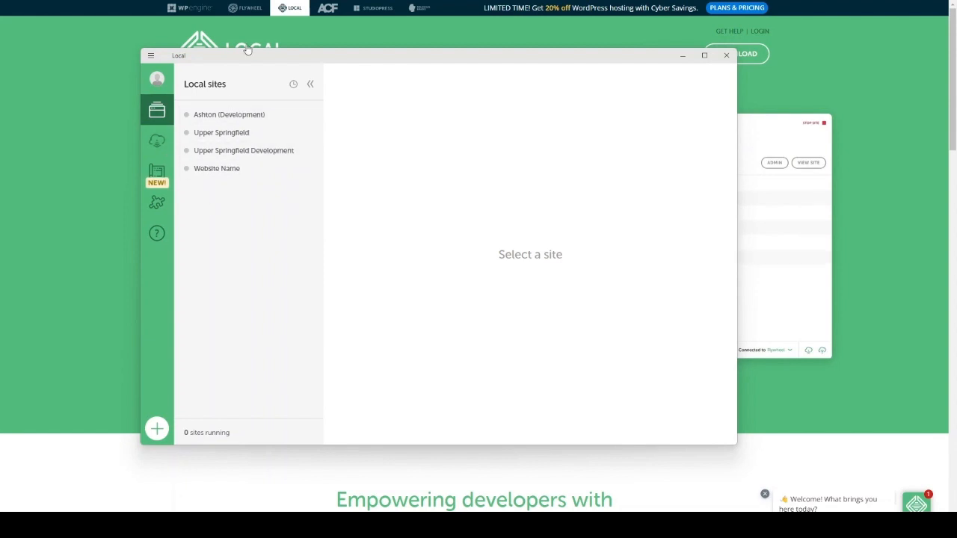
{"action": "left_click", "coordinate": [155, 143]}
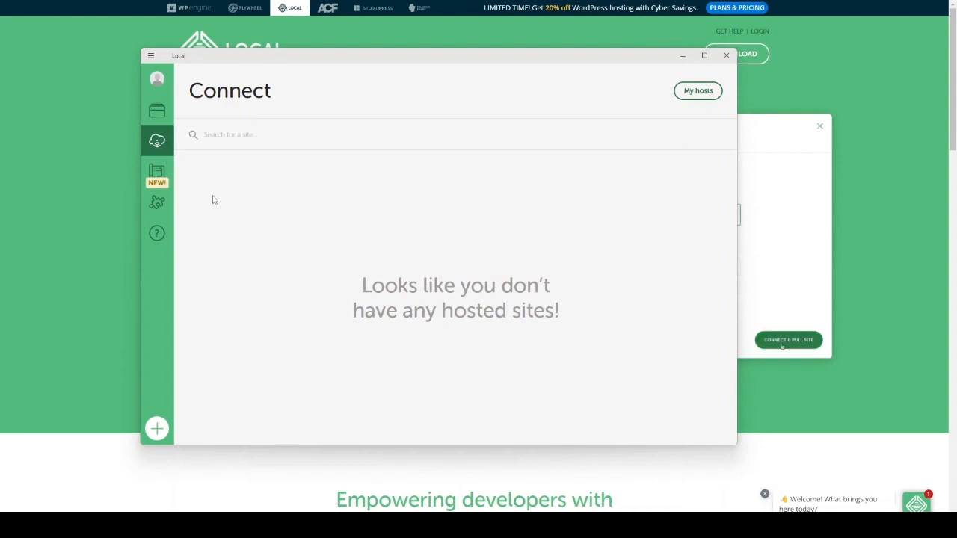
{"action": "left_click", "coordinate": [157, 174]}
{"action": "left_click", "coordinate": [157, 206]}
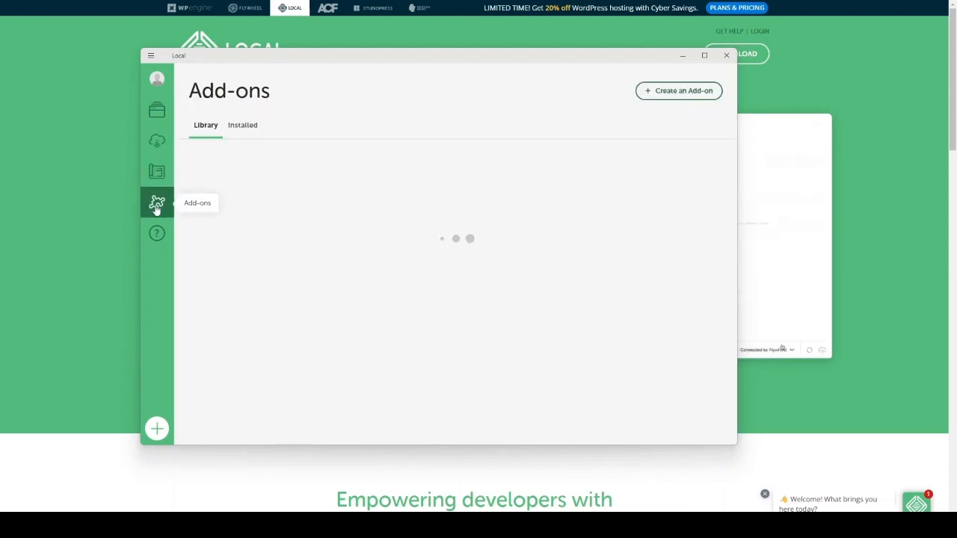
{"action": "left_click", "coordinate": [157, 110]}
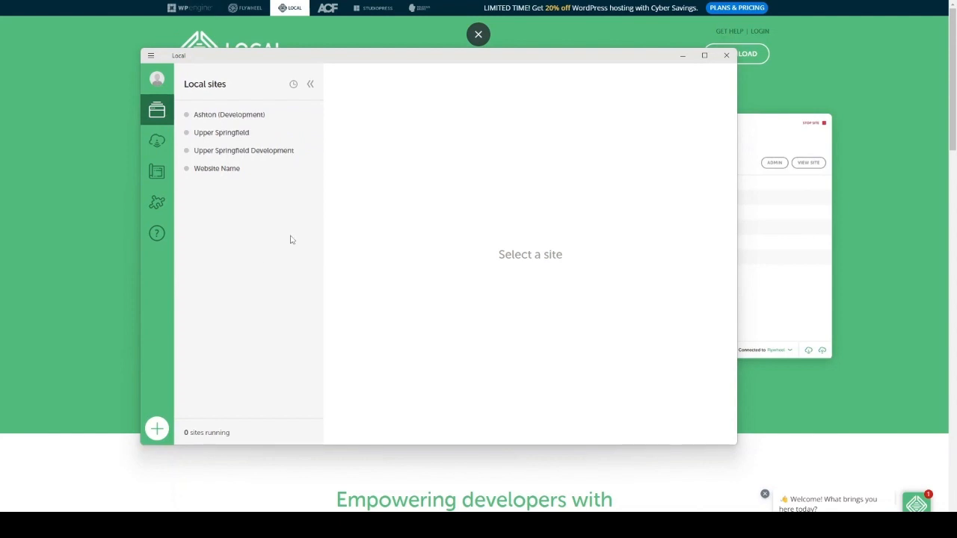
Start creating a new site named Healthy Wellbeing, reveal its advanced domain and path options, and continue to the environment setup
{"action": "left_click", "coordinate": [157, 430]}
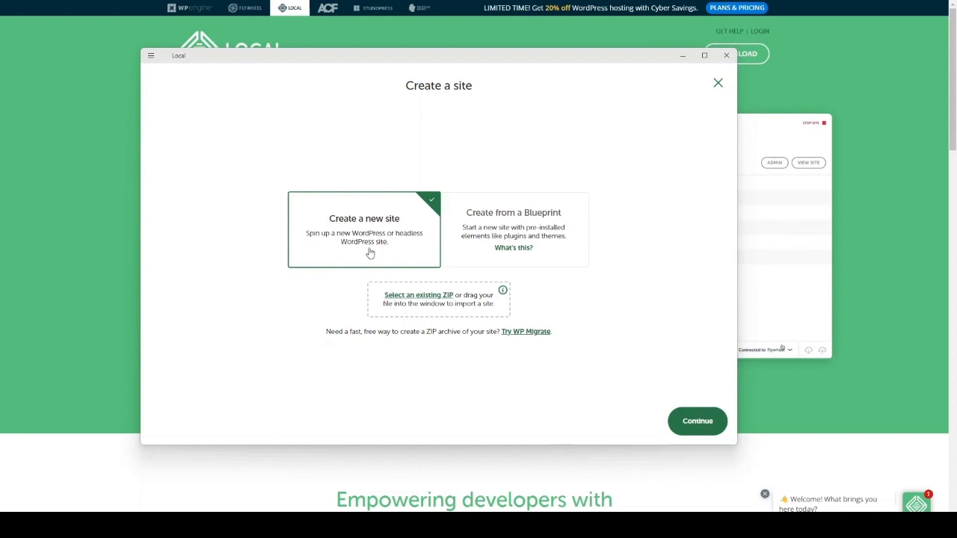
{"action": "left_click", "coordinate": [700, 423]}
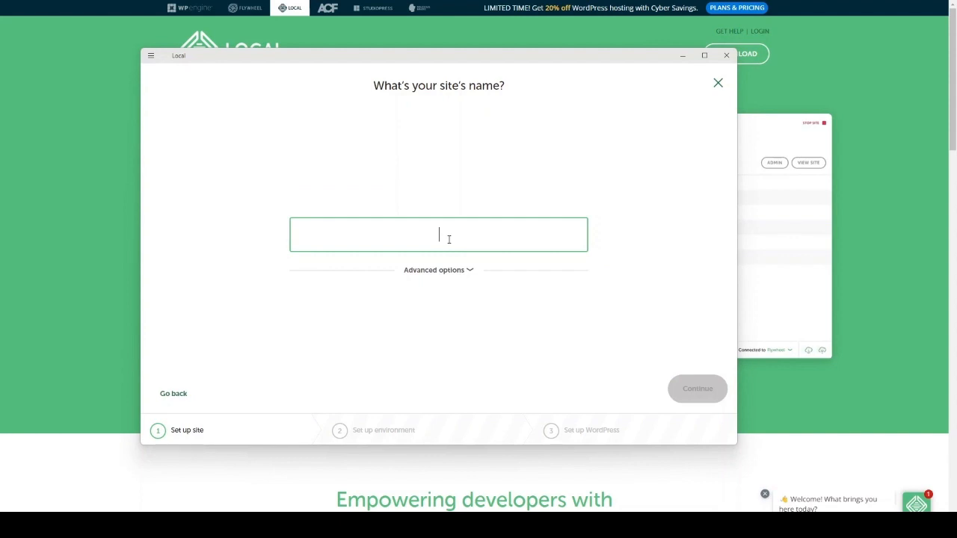
{"action": "type", "text": "Healthy Wellbeing"}
{"action": "left_click", "coordinate": [472, 270]}
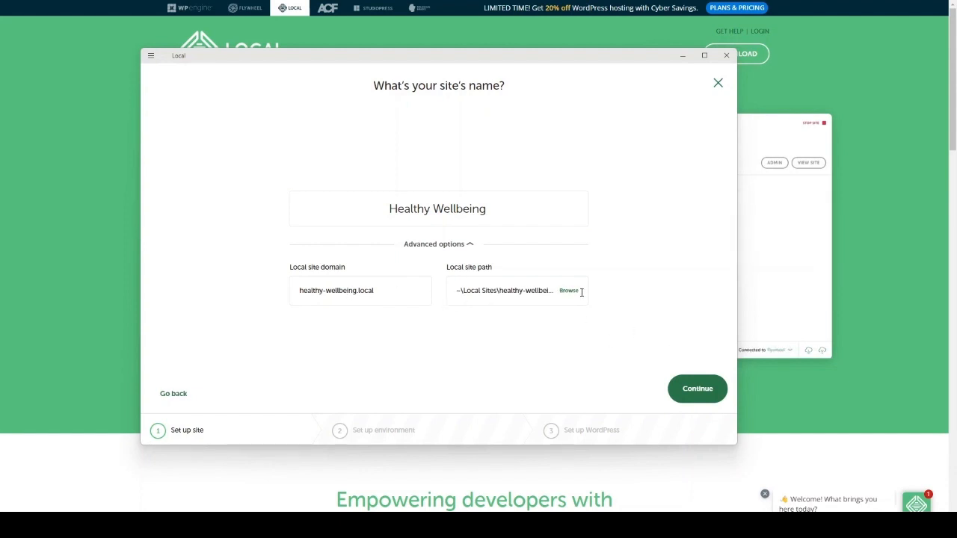
{"action": "left_click", "coordinate": [694, 388]}
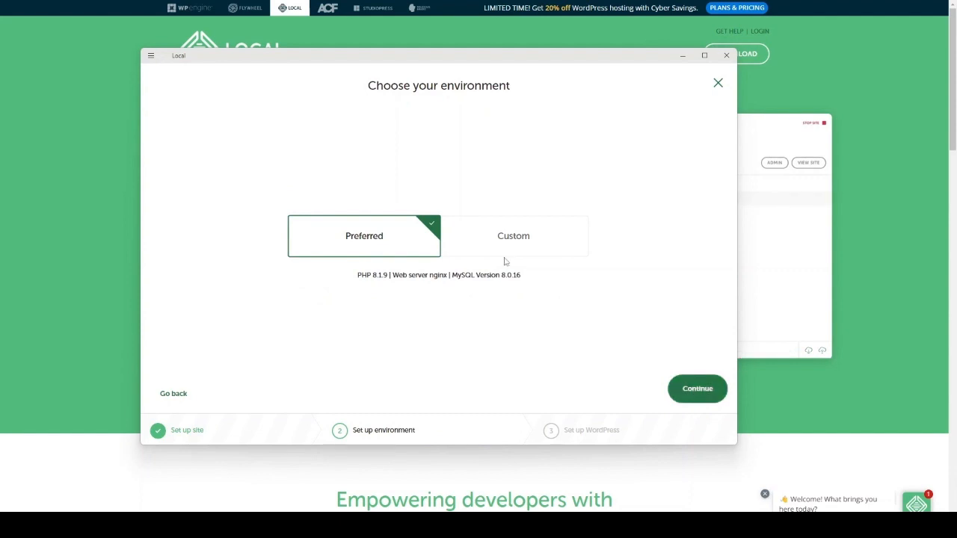
Look through the PHP version, web server and database choices of the Custom environment, and return to Preferred
{"action": "left_click", "coordinate": [478, 245]}
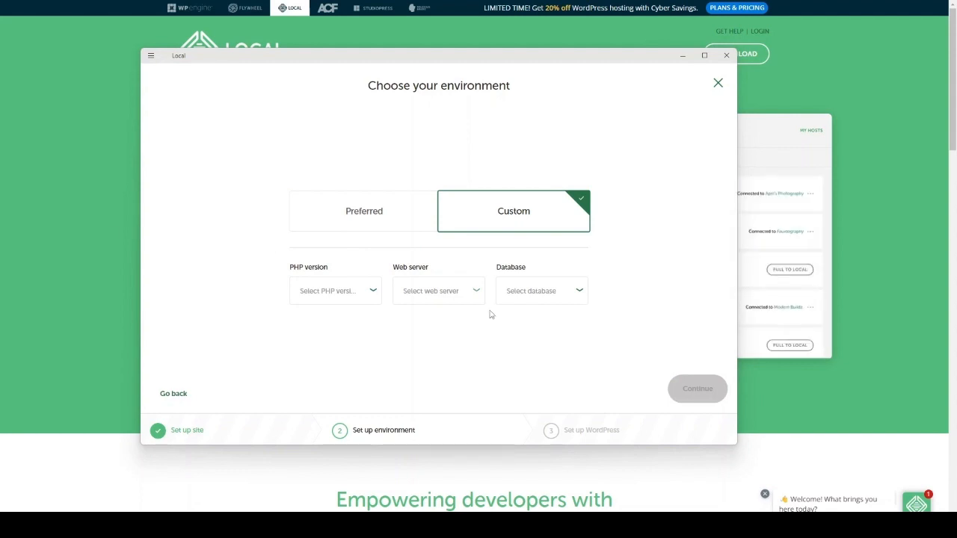
{"action": "left_click", "coordinate": [357, 297]}
{"action": "left_click", "coordinate": [448, 297]}
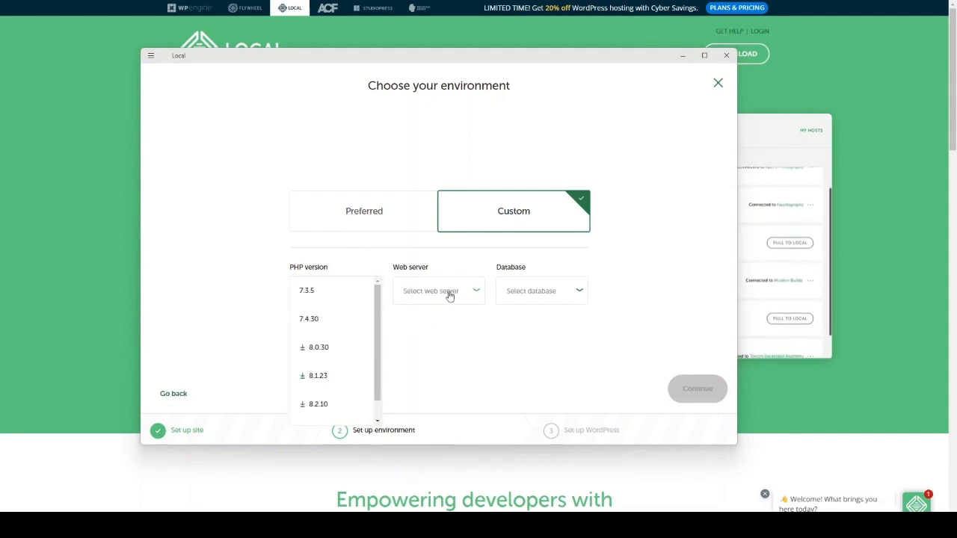
{"action": "left_click", "coordinate": [448, 297]}
{"action": "left_click", "coordinate": [535, 297]}
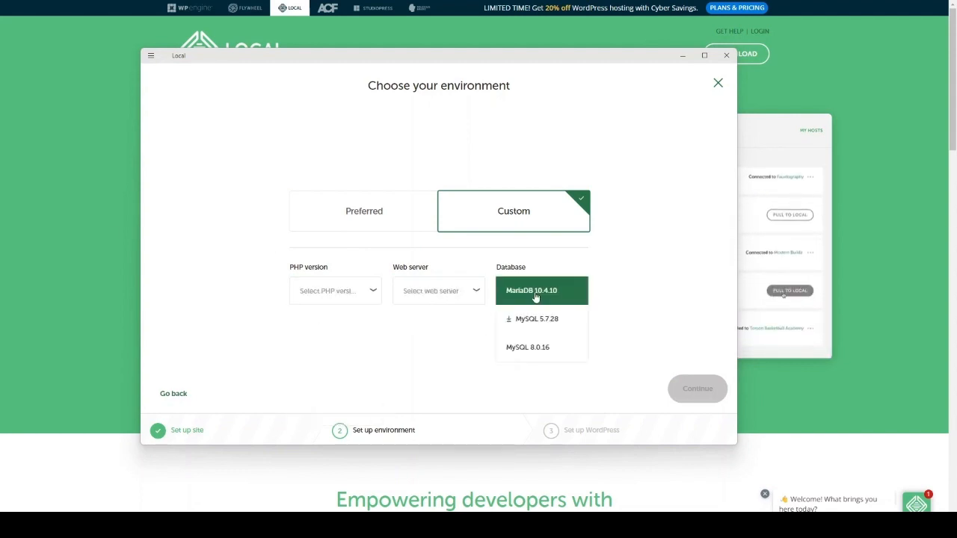
{"action": "left_click", "coordinate": [395, 337]}
{"action": "left_click", "coordinate": [361, 215]}
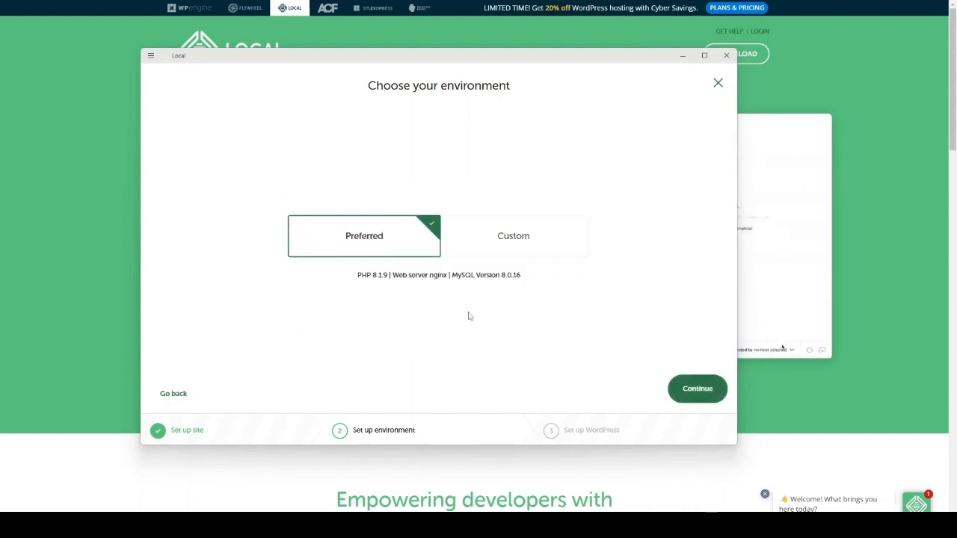
Keep the Preferred environment for the new site and continue to the WordPress setup
{"action": "left_click", "coordinate": [486, 242]}
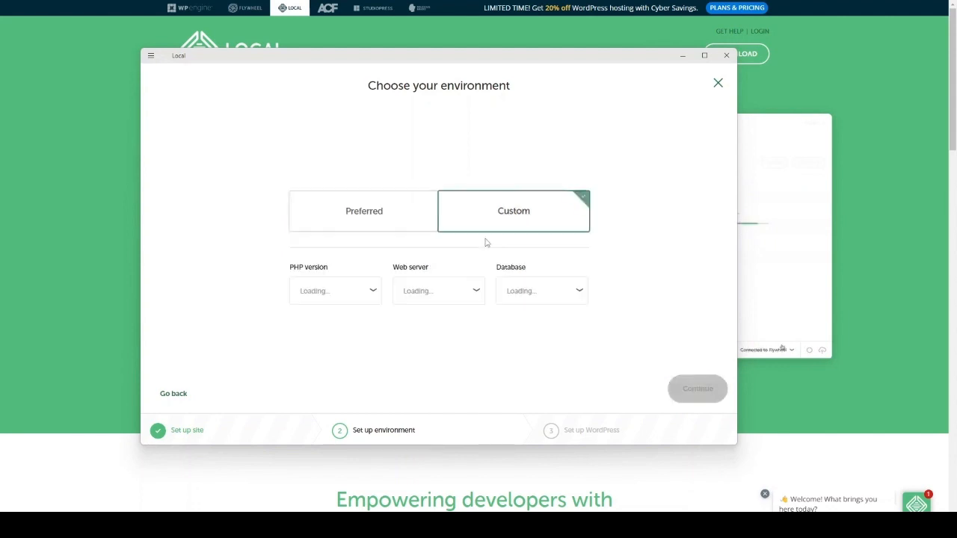
{"action": "left_click", "coordinate": [403, 207]}
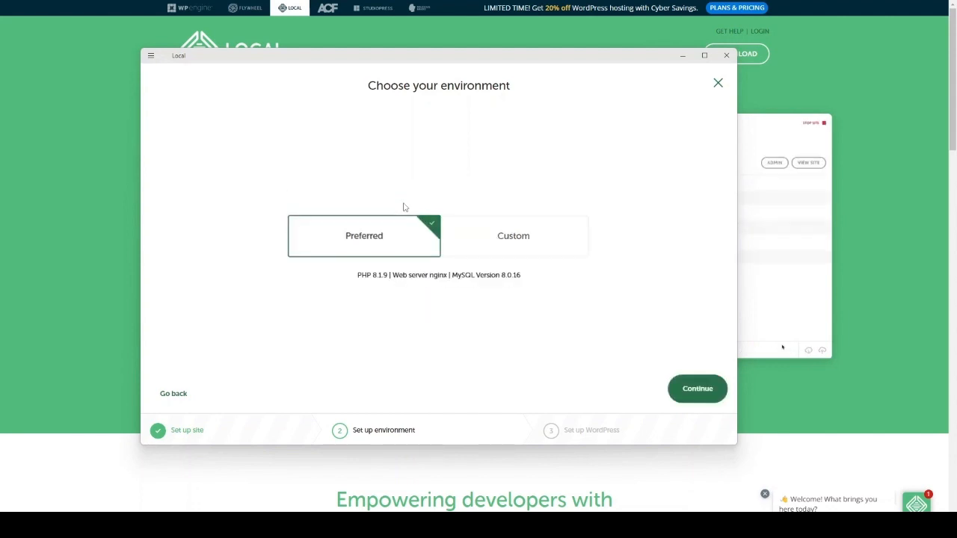
{"action": "left_click", "coordinate": [689, 395]}
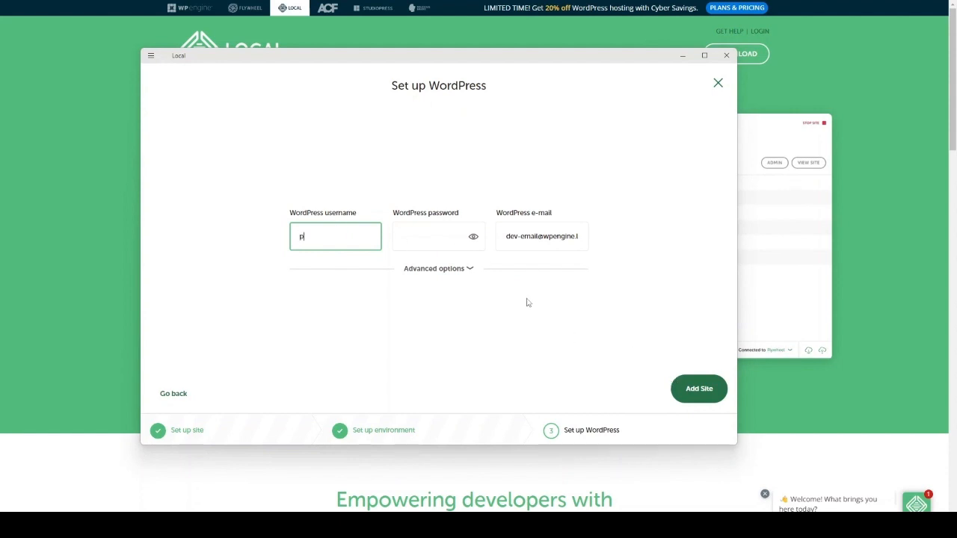
Enter the WordPress username and the WordPress password for the new site
{"action": "type", "text": "eide"}
{"action": "key", "text": "BackSpace"}
{"action": "key", "text": "BackSpace"}
{"action": "key", "text": "BackSpace"}
{"action": "key", "text": "BackSpace"}
{"action": "key", "text": "Tab"}
{"action": "type", "text": "•••"}
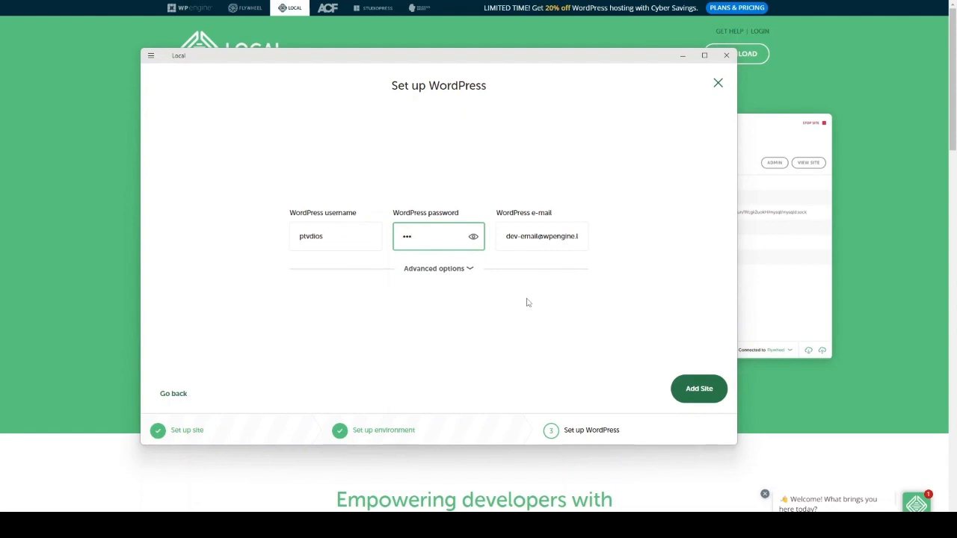
{"action": "type", "text": "•••••••••"}
Keep WordPress Multisite set to No in the advanced options and add the site
{"action": "left_click", "coordinate": [471, 280]}
{"action": "left_click", "coordinate": [481, 291]}
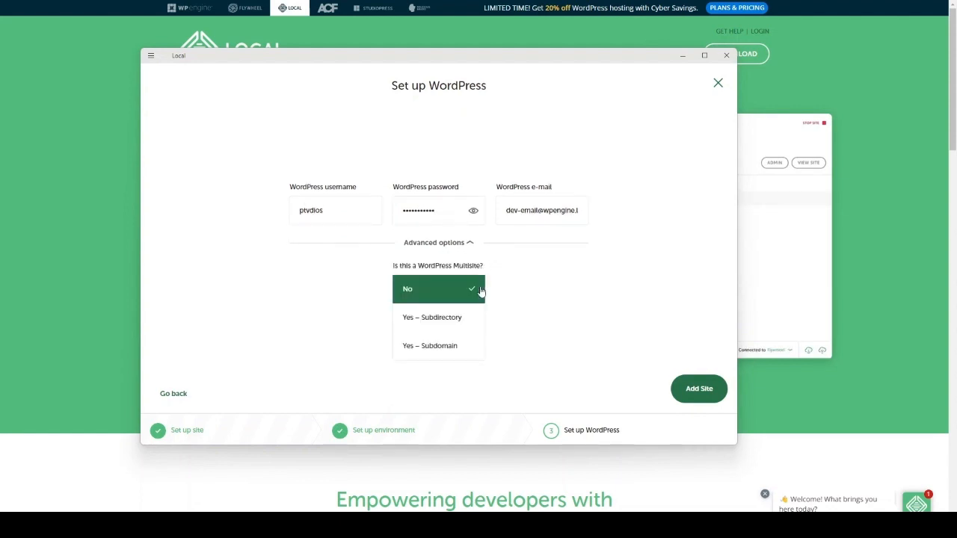
{"action": "left_click", "coordinate": [481, 291]}
{"action": "left_click", "coordinate": [466, 244]}
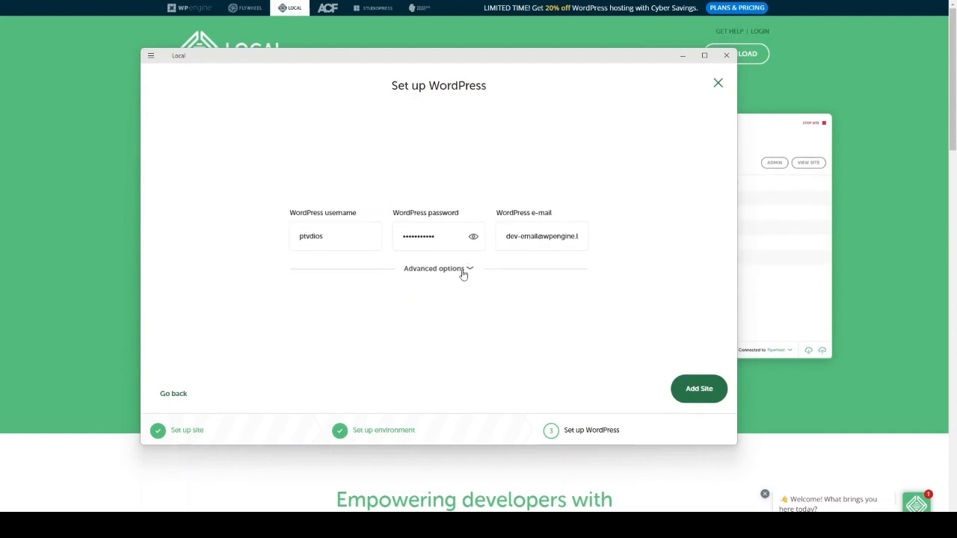
{"action": "left_click", "coordinate": [697, 388]}
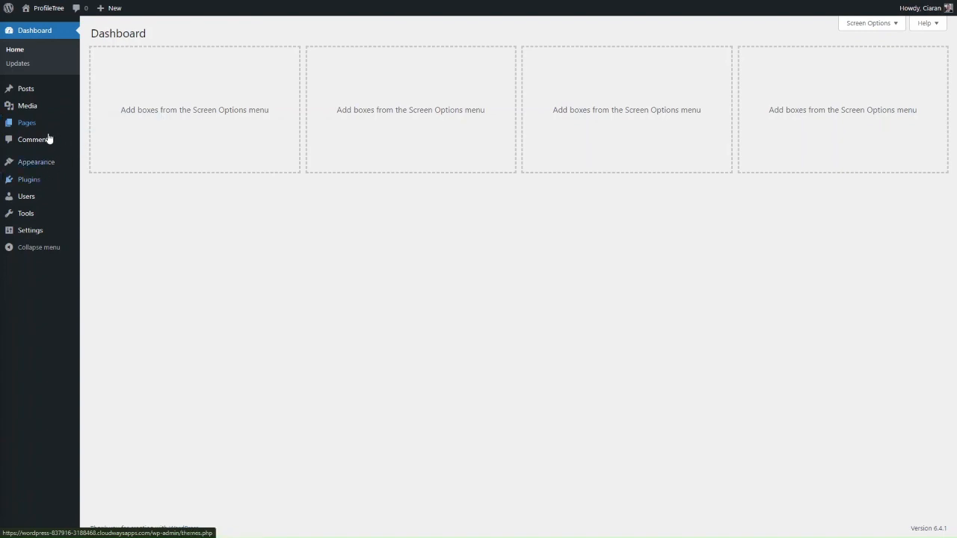
In the WordPress admin dashboard, open the installed themes and start adding a new theme
{"action": "mouse_move", "coordinate": [48, 162]}
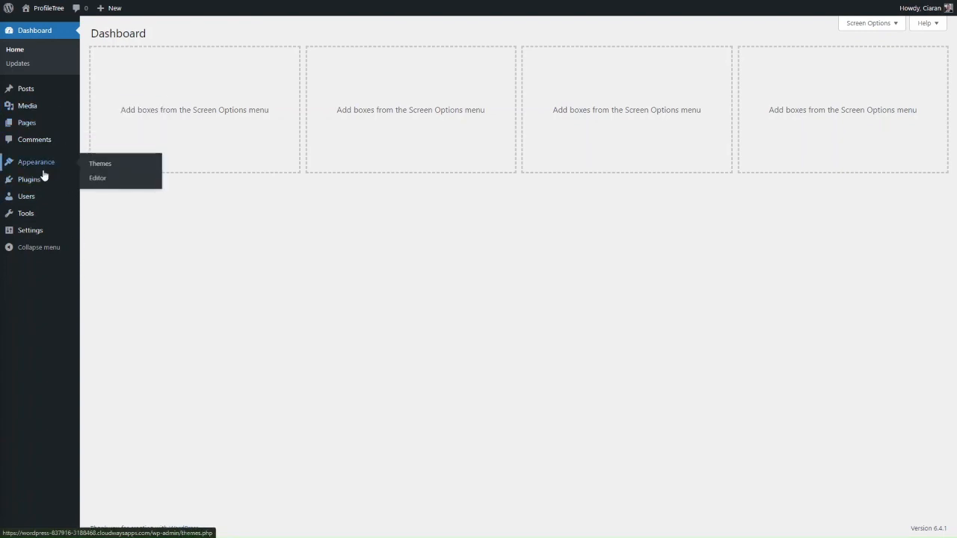
{"action": "mouse_move", "coordinate": [39, 183]}
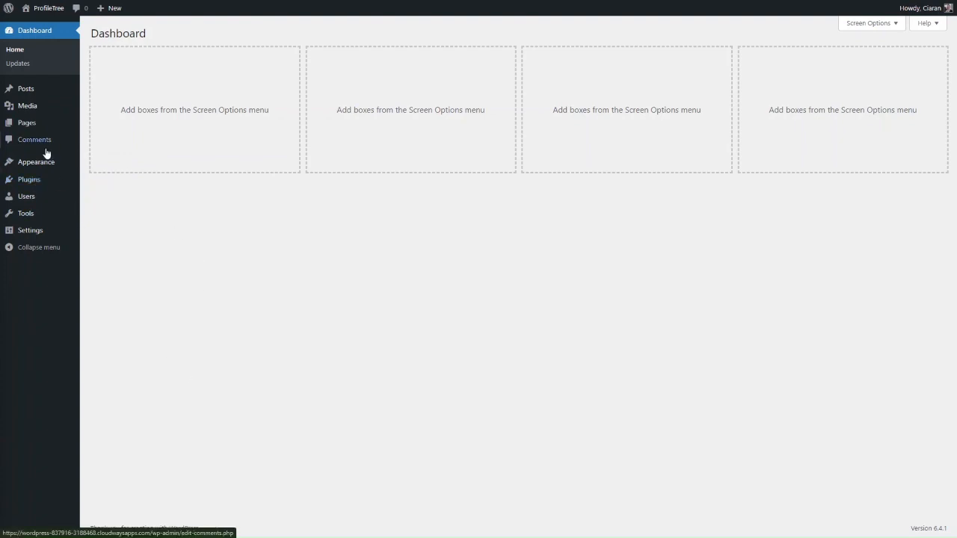
{"action": "left_click", "coordinate": [41, 162]}
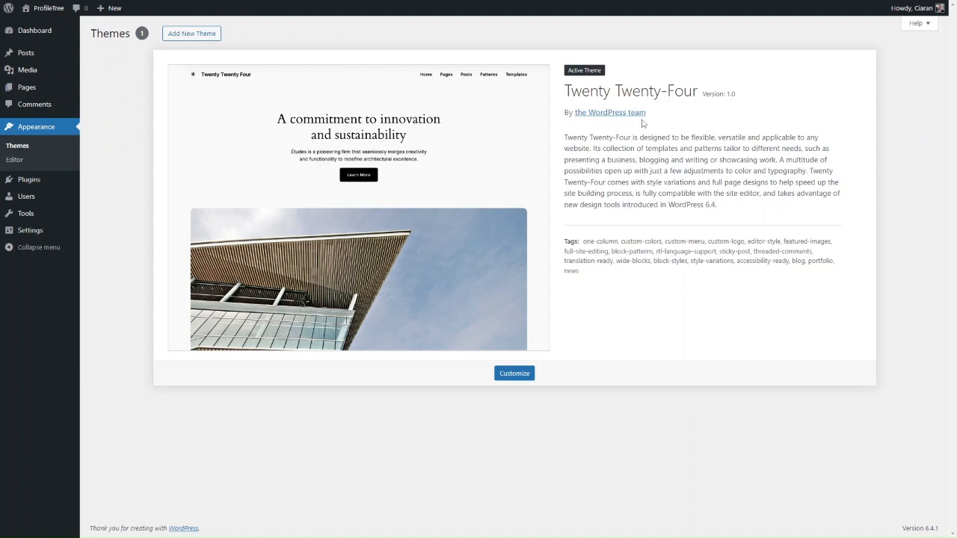
{"action": "left_click", "coordinate": [210, 43]}
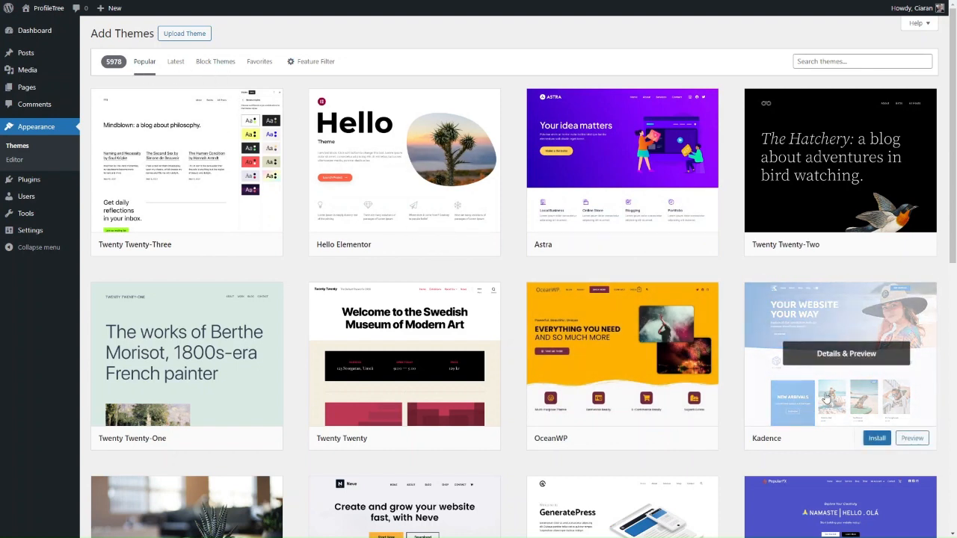
Search the theme directory for "kadence", then install and activate the Kadence theme
{"action": "double_click", "coordinate": [811, 59]}
{"action": "left_click", "coordinate": [813, 60]}
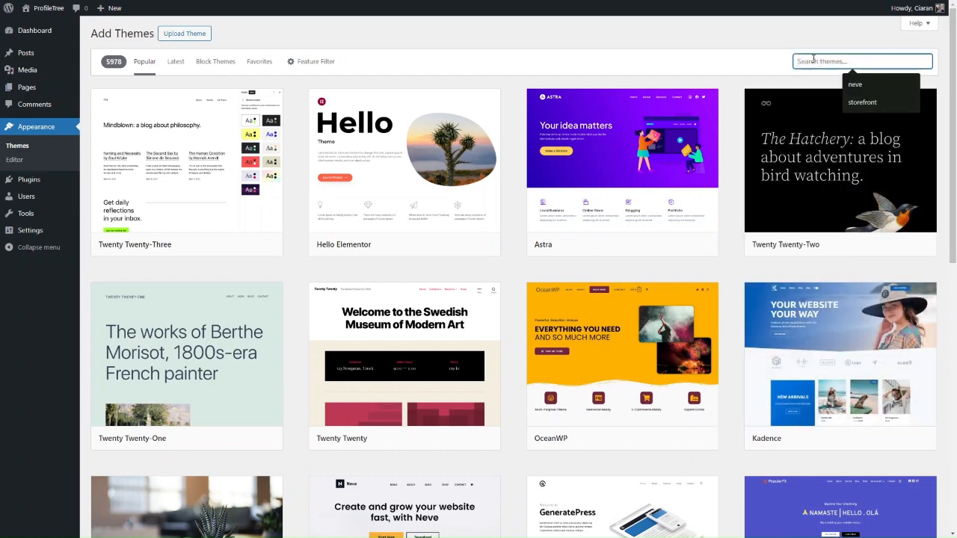
{"action": "type", "text": "kadence"}
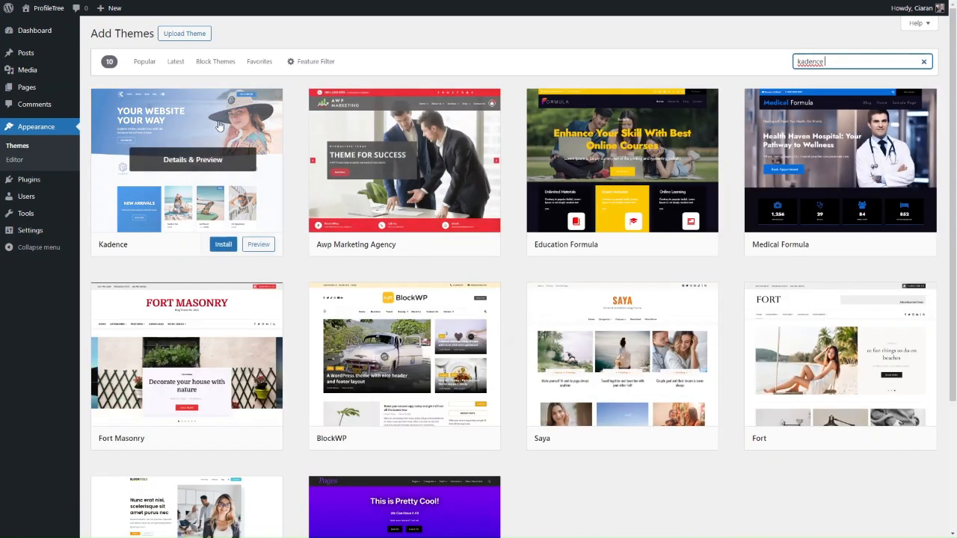
{"action": "left_click", "coordinate": [179, 146]}
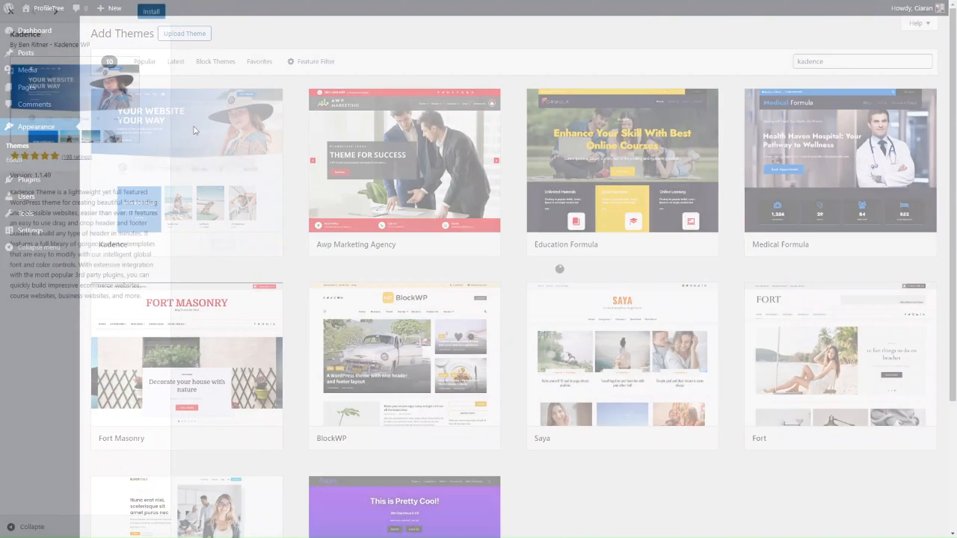
{"action": "left_click", "coordinate": [153, 13]}
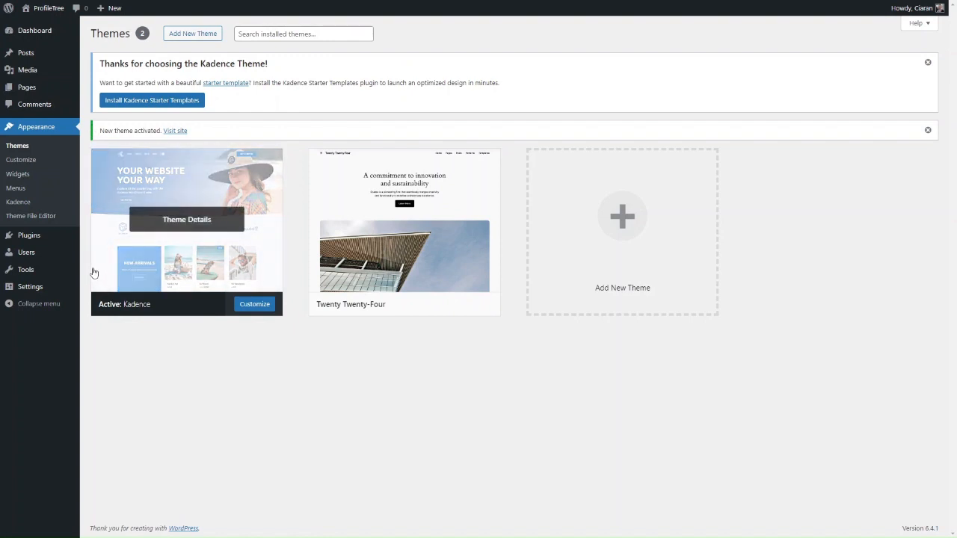
Review the customization options and Pro addons on the Kadence theme page, and install Kadence Starter Templates
{"action": "left_click", "coordinate": [21, 205]}
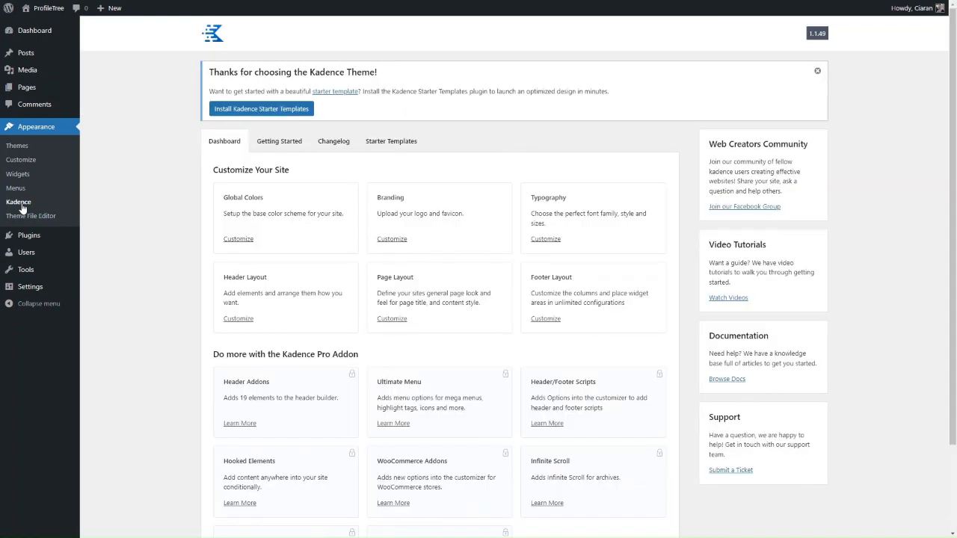
{"action": "scroll", "coordinate": [298, 274], "scroll_direction": "down", "scroll_amount": 1}
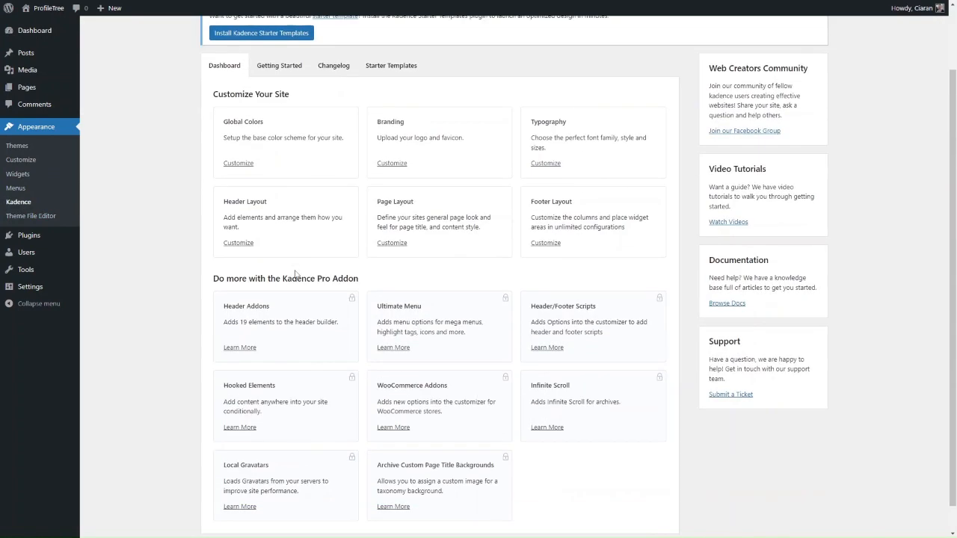
{"action": "scroll", "coordinate": [314, 178], "scroll_direction": "up", "scroll_amount": 1}
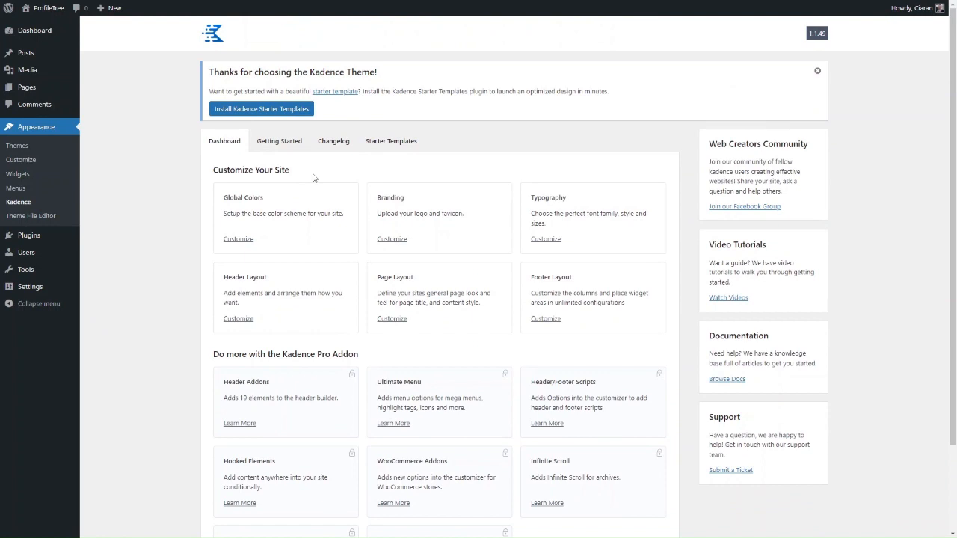
{"action": "scroll", "coordinate": [486, 351], "scroll_direction": "down", "scroll_amount": 1}
{"action": "scroll", "coordinate": [486, 351], "scroll_direction": "up", "scroll_amount": 1}
{"action": "left_click", "coordinate": [391, 143]}
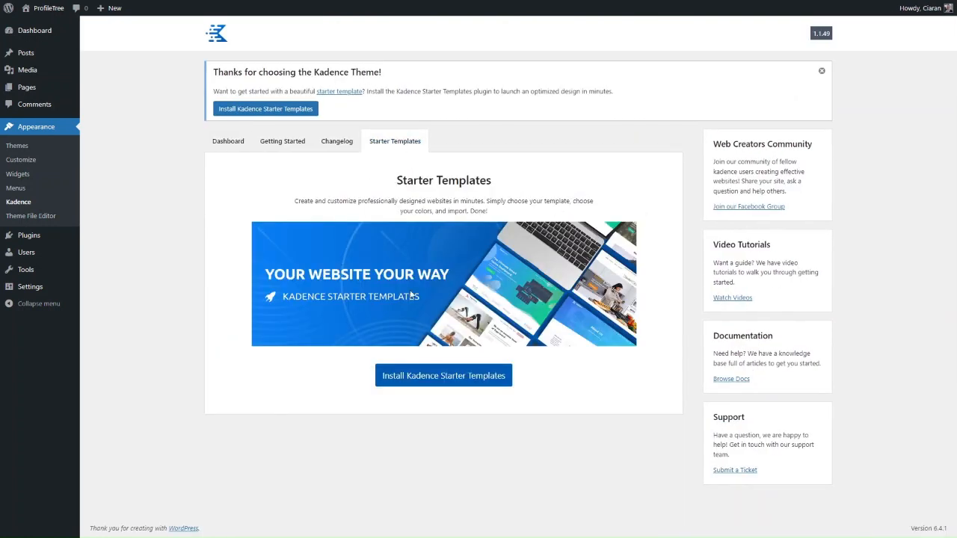
{"action": "left_click", "coordinate": [430, 379]}
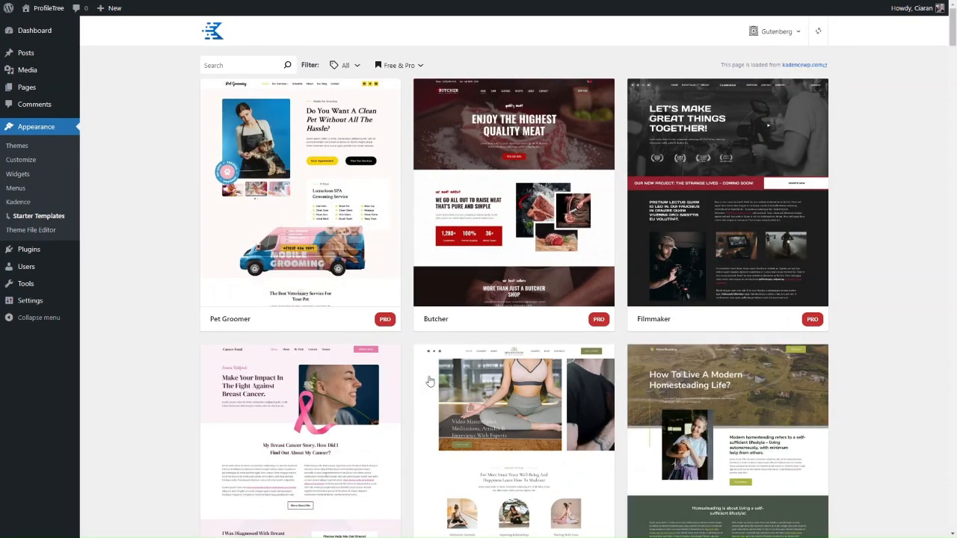
Filter the starter templates to Free Only and open the Influencer template's preview
{"action": "left_click", "coordinate": [408, 67]}
{"action": "left_click", "coordinate": [378, 133]}
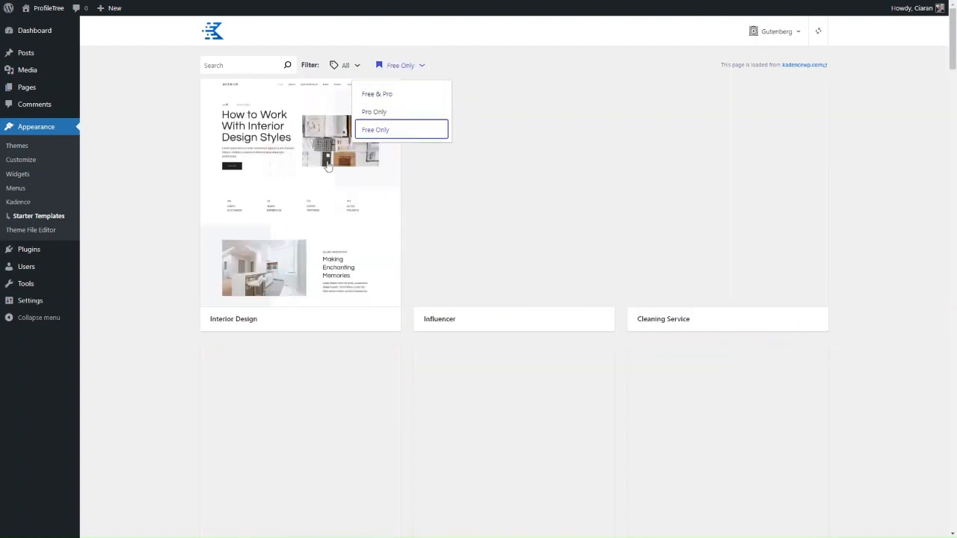
{"action": "left_click", "coordinate": [464, 255]}
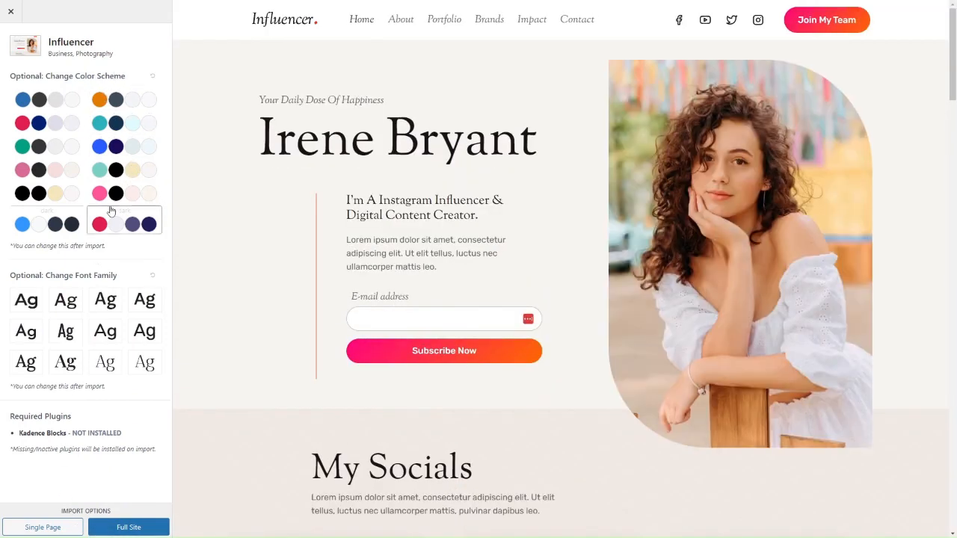
Try different styles on the Influencer template, choosing the Work Sans font pair and the pink and black color scheme
{"action": "left_click", "coordinate": [105, 331]}
{"action": "left_click", "coordinate": [139, 305]}
{"action": "left_click", "coordinate": [117, 145]}
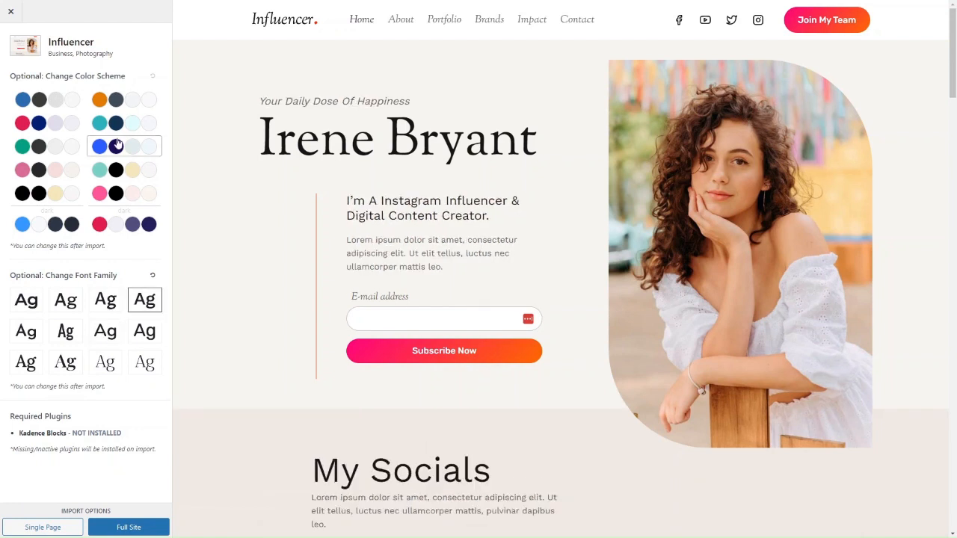
{"action": "left_click", "coordinate": [120, 192]}
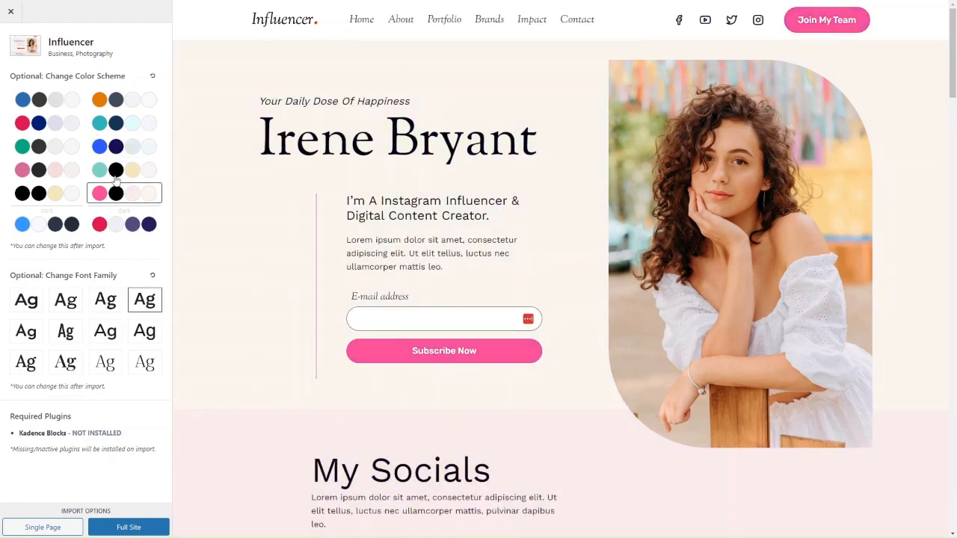
{"action": "left_click", "coordinate": [116, 174]}
{"action": "left_click", "coordinate": [116, 198]}
Import the Influencer template as a full site with customizer settings and content, accepting the privacy policy and subscribing by e-mail
{"action": "left_click", "coordinate": [93, 528]}
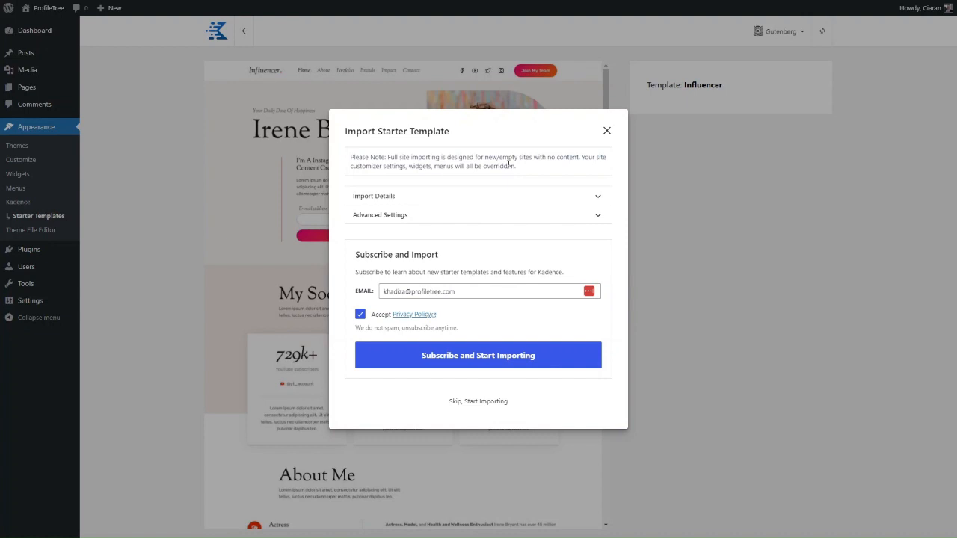
{"action": "left_click", "coordinate": [531, 196]}
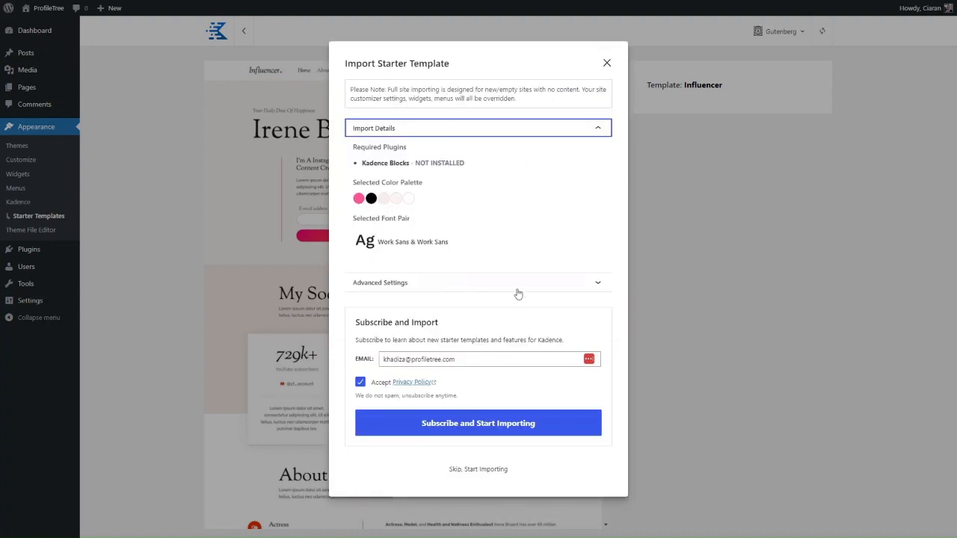
{"action": "left_click", "coordinate": [489, 293]}
{"action": "left_click", "coordinate": [484, 178]}
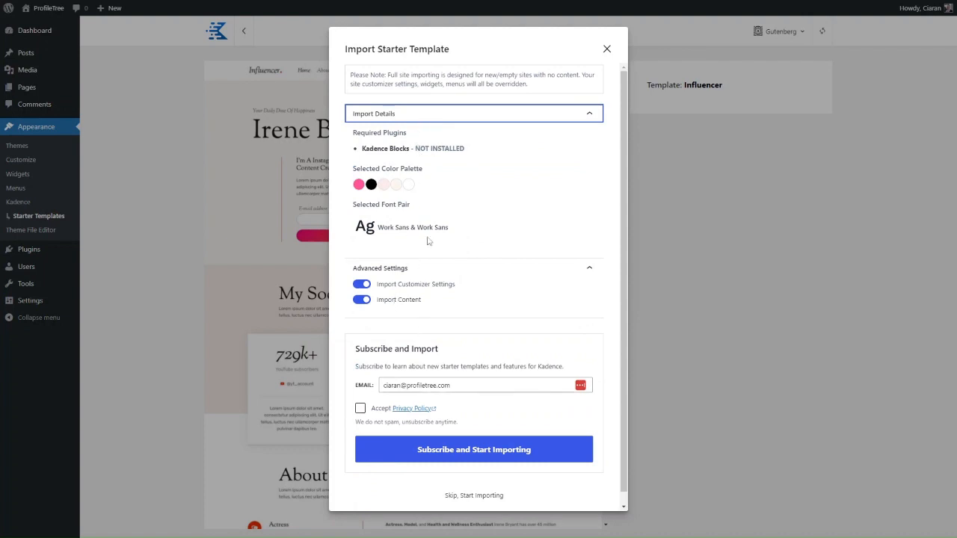
{"action": "left_click", "coordinate": [360, 408]}
{"action": "left_click", "coordinate": [437, 452]}
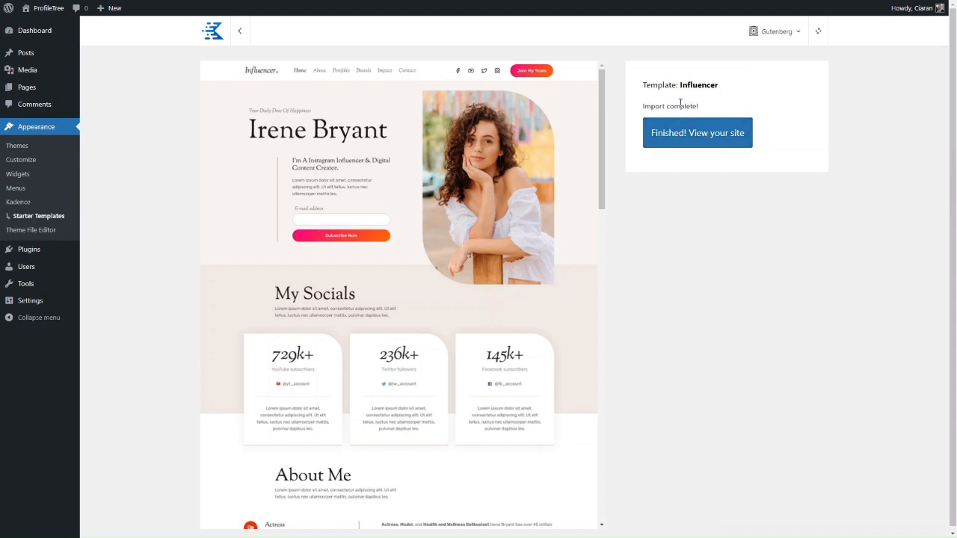
View the finished site and look through the sections of its imported home page
{"action": "left_click", "coordinate": [683, 130]}
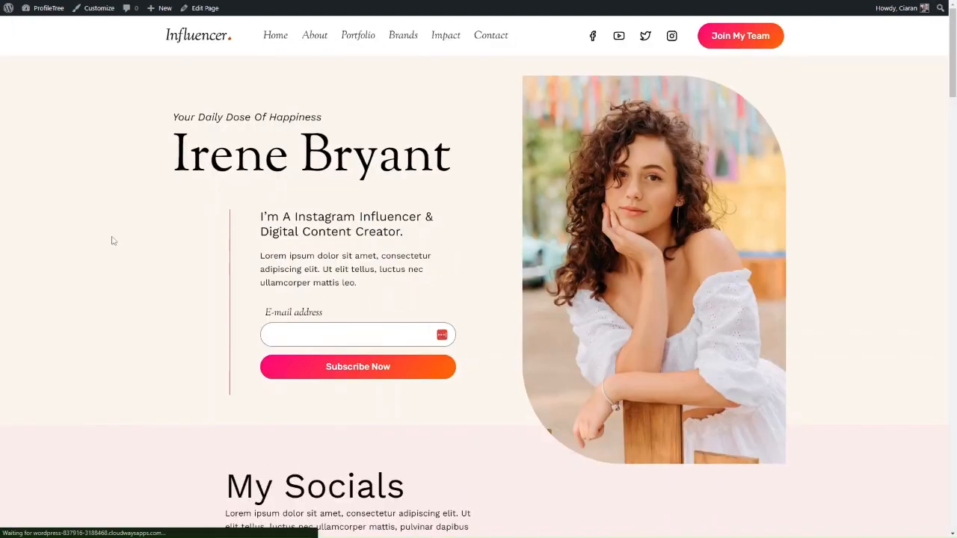
{"action": "scroll", "coordinate": [430, 253], "scroll_direction": "down", "scroll_amount": 1}
{"action": "scroll", "coordinate": [430, 253], "scroll_direction": "down", "scroll_amount": 15}
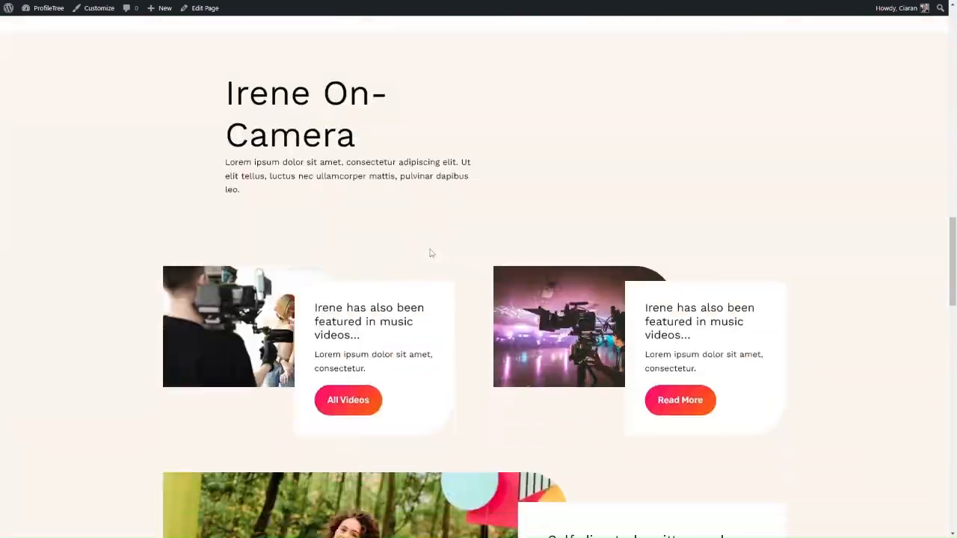
{"action": "scroll", "coordinate": [430, 254], "scroll_direction": "down", "scroll_amount": 14}
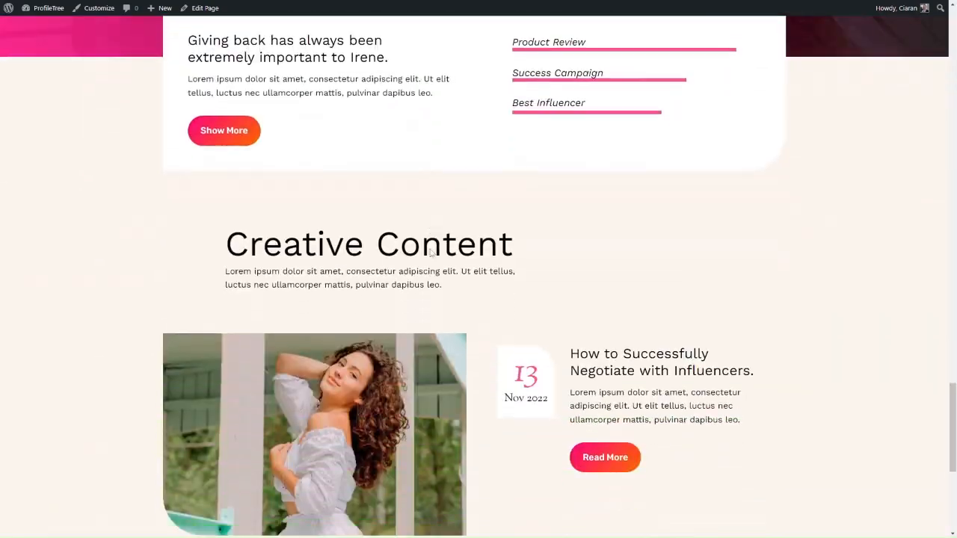
Open the Customizer for the imported site and go to its global color settings
{"action": "scroll", "coordinate": [430, 253], "scroll_direction": "up", "scroll_amount": 2}
{"action": "scroll", "coordinate": [431, 253], "scroll_direction": "up", "scroll_amount": 15}
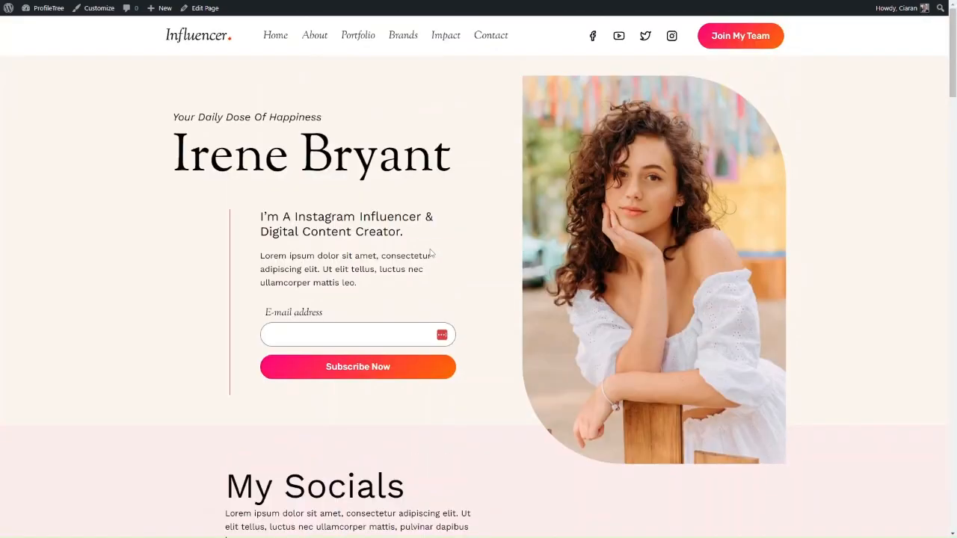
{"action": "left_click", "coordinate": [90, 6]}
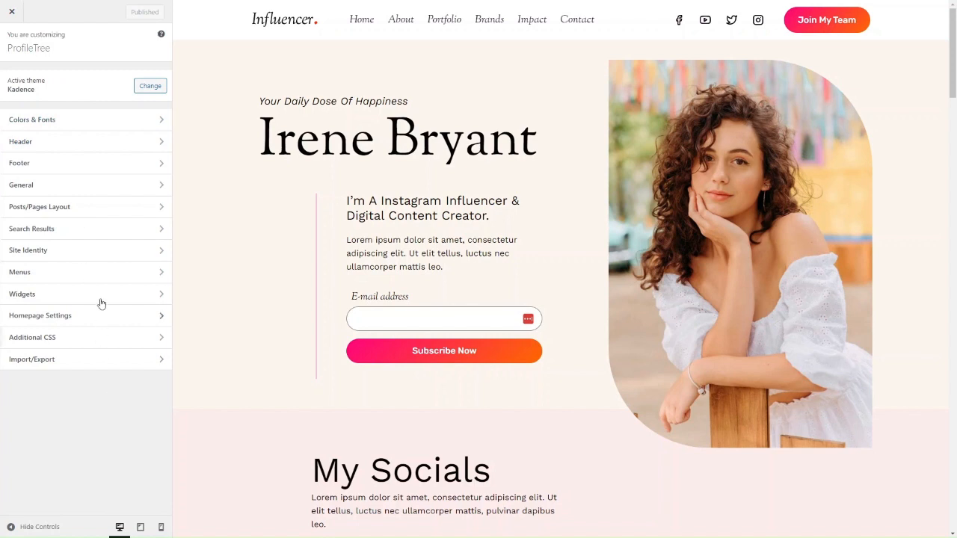
{"action": "left_click", "coordinate": [85, 122]}
{"action": "left_click", "coordinate": [69, 80]}
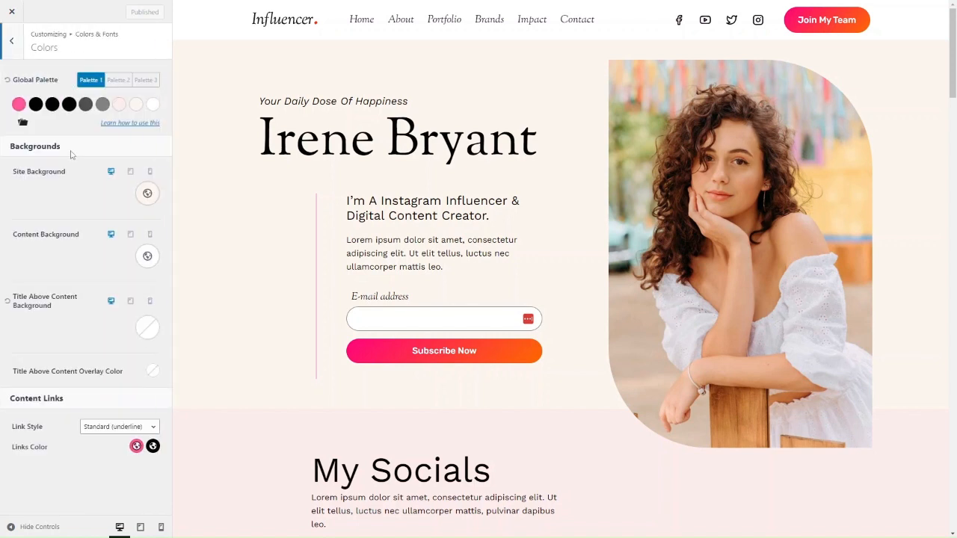
Try Palette 2 and Palette 3 as the global palette, return to Palette 1 and check it on the home page
{"action": "left_click", "coordinate": [116, 82]}
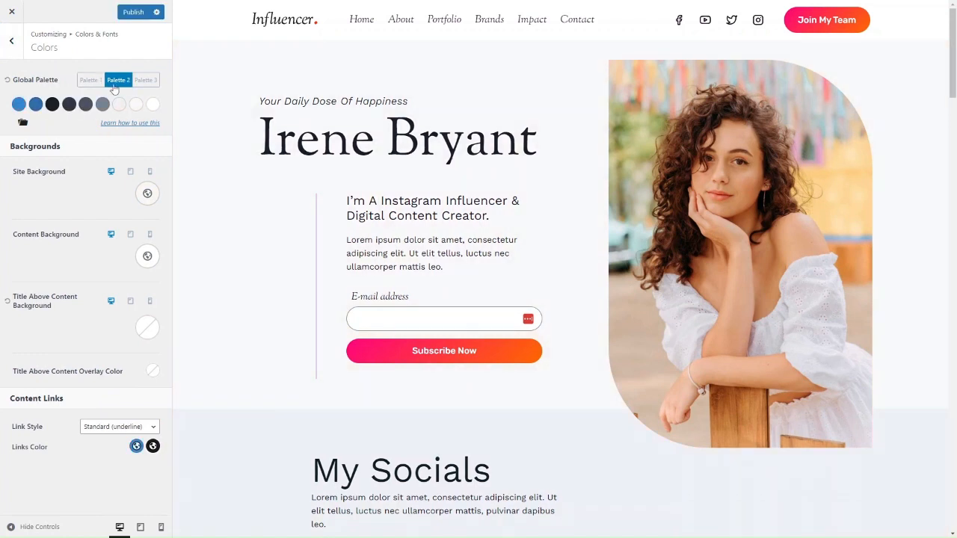
{"action": "left_click", "coordinate": [86, 81]}
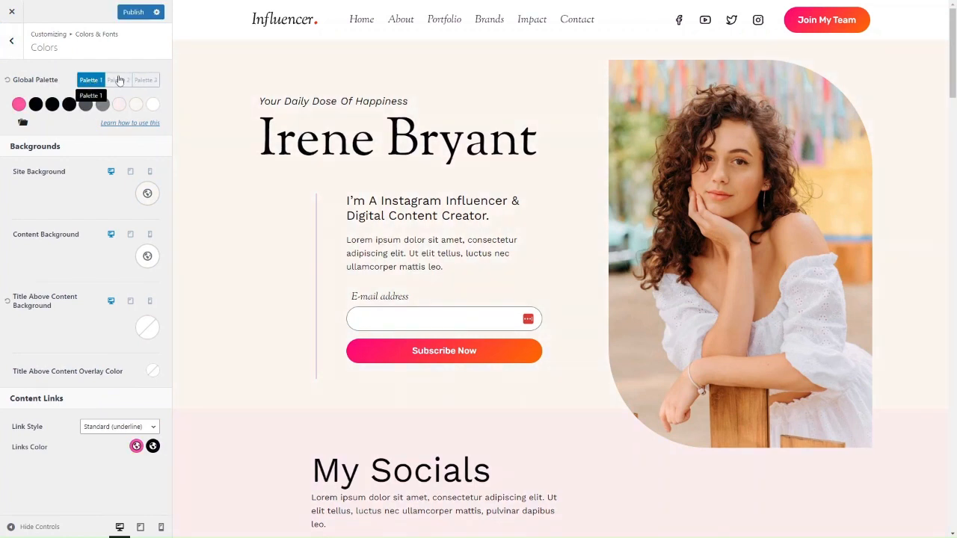
{"action": "left_click", "coordinate": [119, 81]}
{"action": "left_click", "coordinate": [154, 82]}
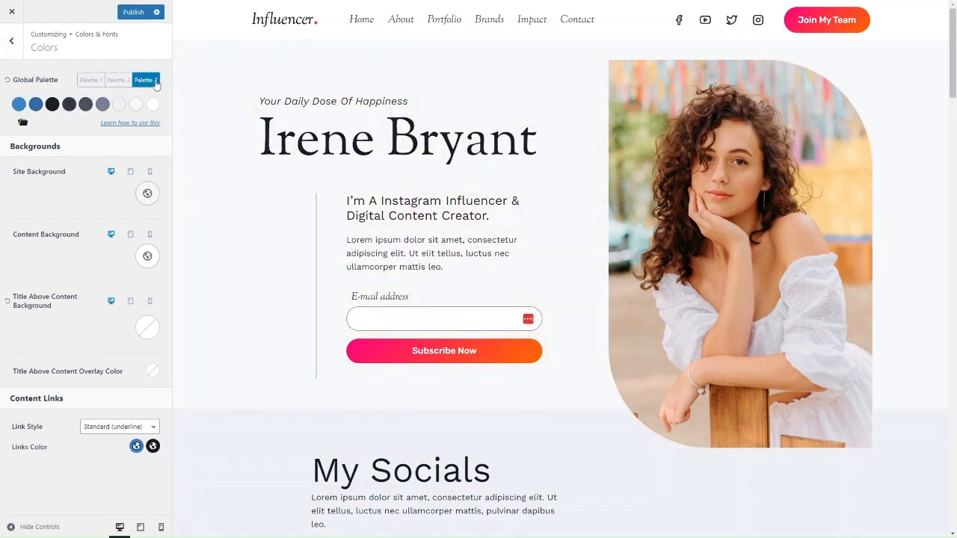
{"action": "left_click", "coordinate": [89, 80]}
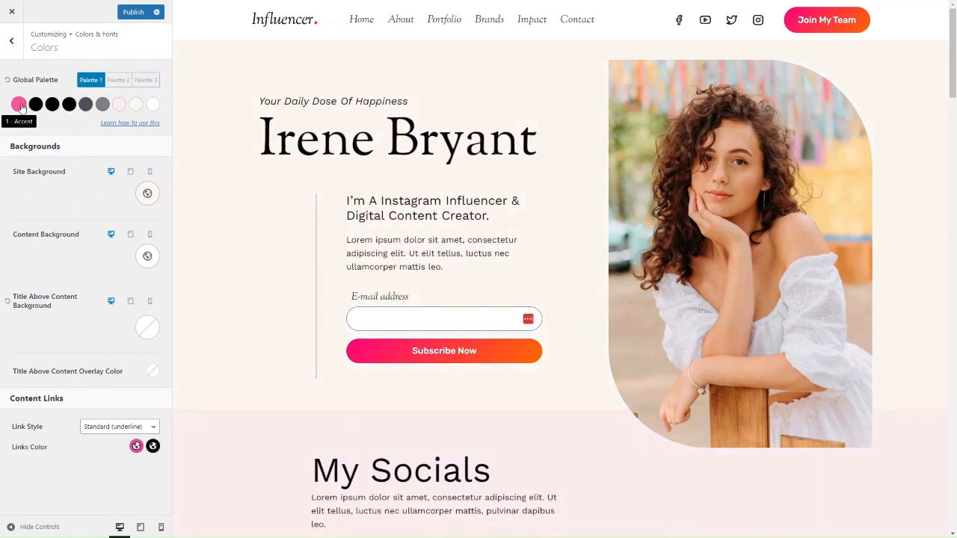
{"action": "scroll", "coordinate": [497, 390], "scroll_direction": "down", "scroll_amount": 8}
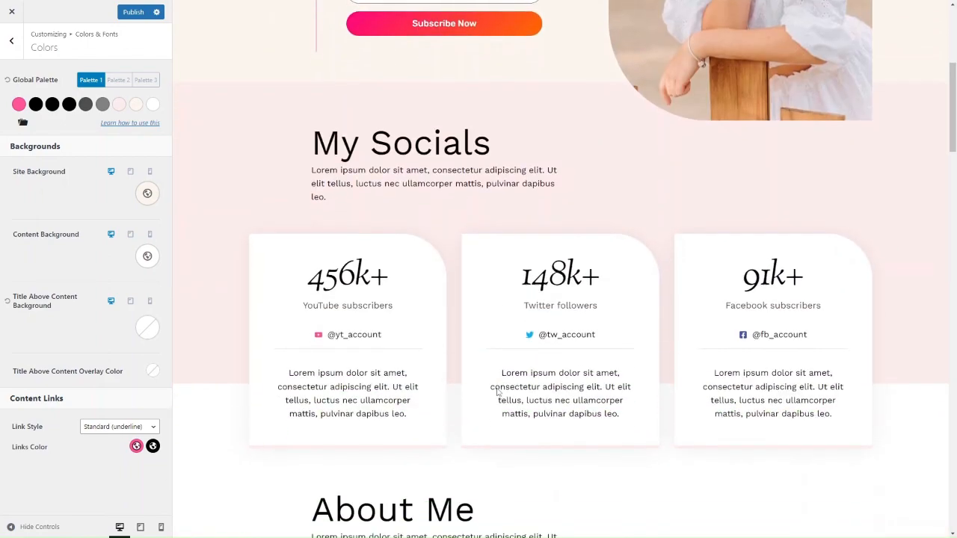
{"action": "scroll", "coordinate": [362, 415], "scroll_direction": "down", "scroll_amount": 8}
{"action": "scroll", "coordinate": [359, 404], "scroll_direction": "up", "scroll_amount": 6}
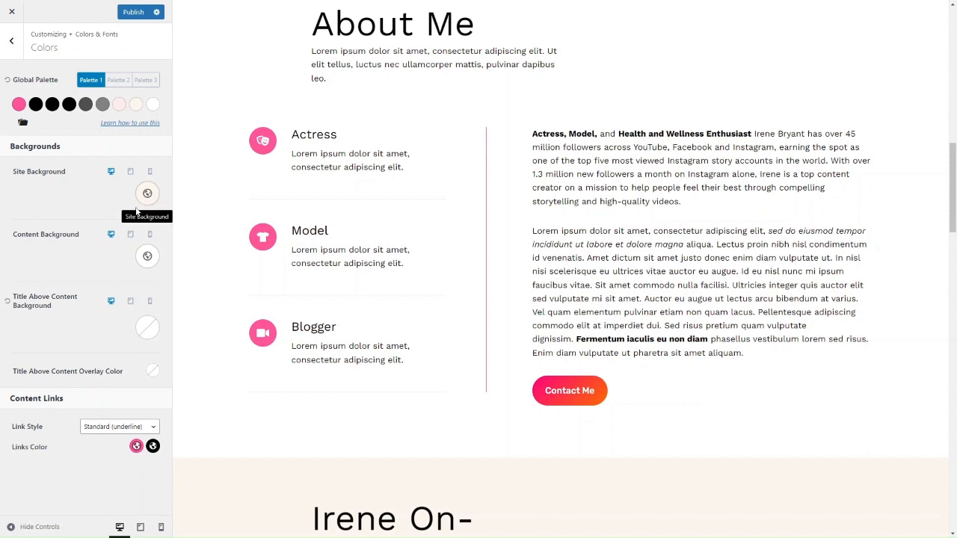
Look at the global button style settings and compare them with the buttons on the home page
{"action": "left_click", "coordinate": [11, 40]}
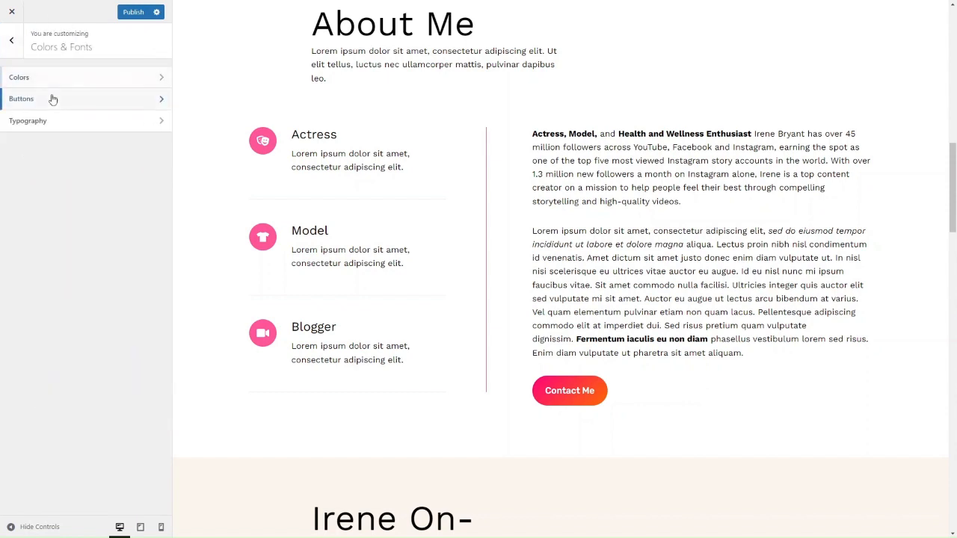
{"action": "left_click", "coordinate": [52, 98]}
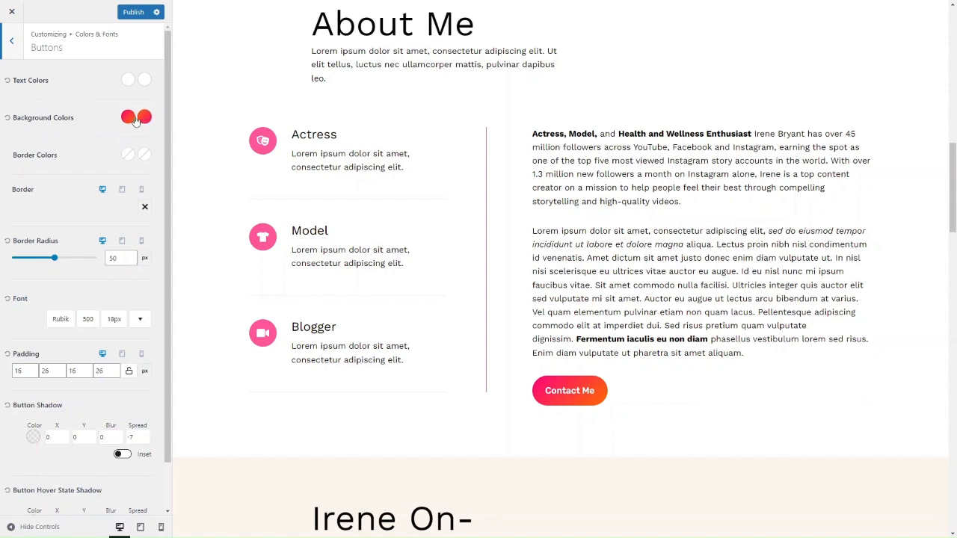
{"action": "scroll", "coordinate": [370, 285], "scroll_direction": "up", "scroll_amount": 15}
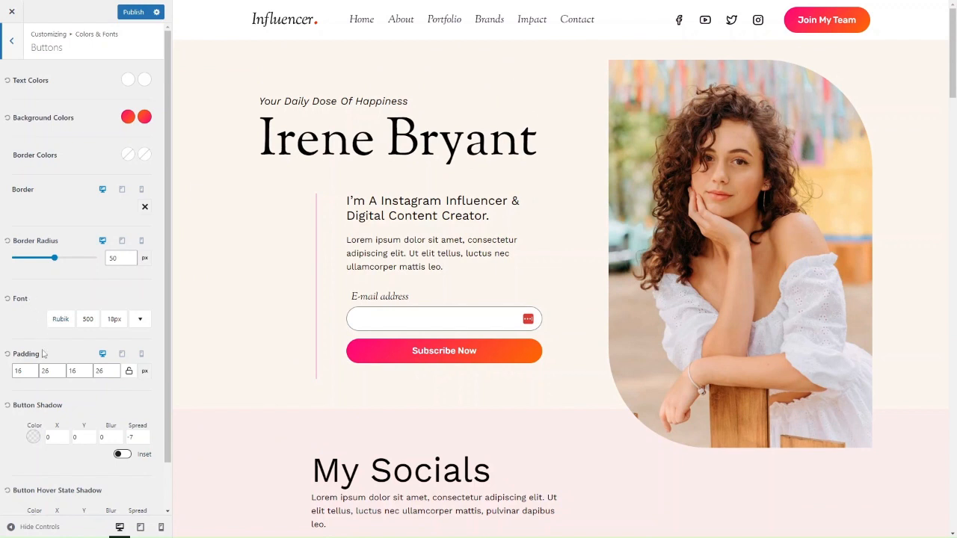
Set the base font in the typography settings to Yanone Kaffeesatz after trying Yaldevi
{"action": "left_click", "coordinate": [19, 58]}
{"action": "left_click", "coordinate": [33, 123]}
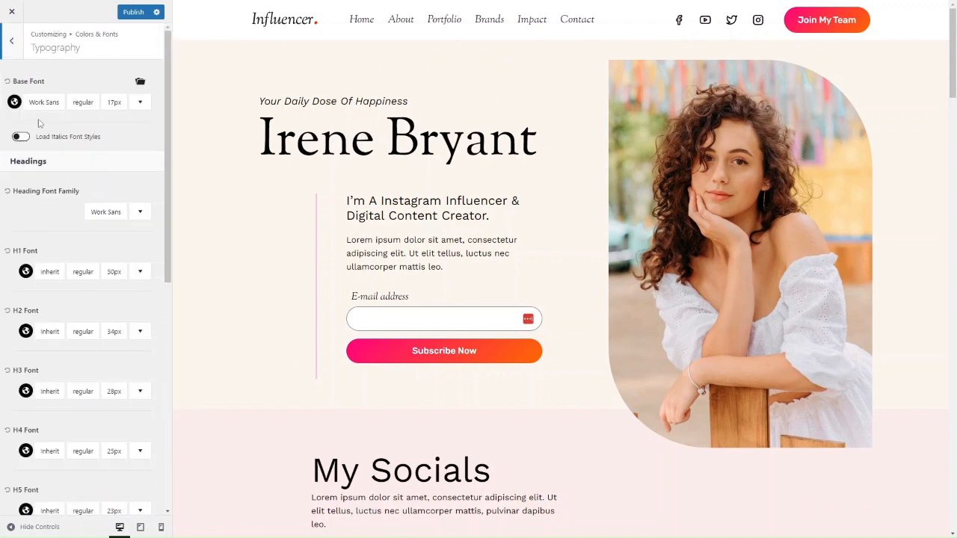
{"action": "left_click", "coordinate": [50, 106]}
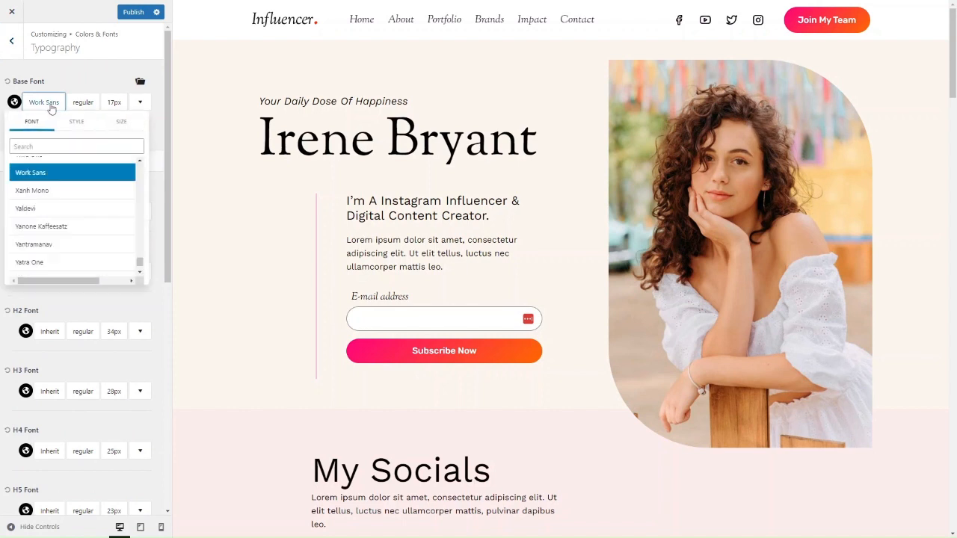
{"action": "left_click", "coordinate": [53, 209]}
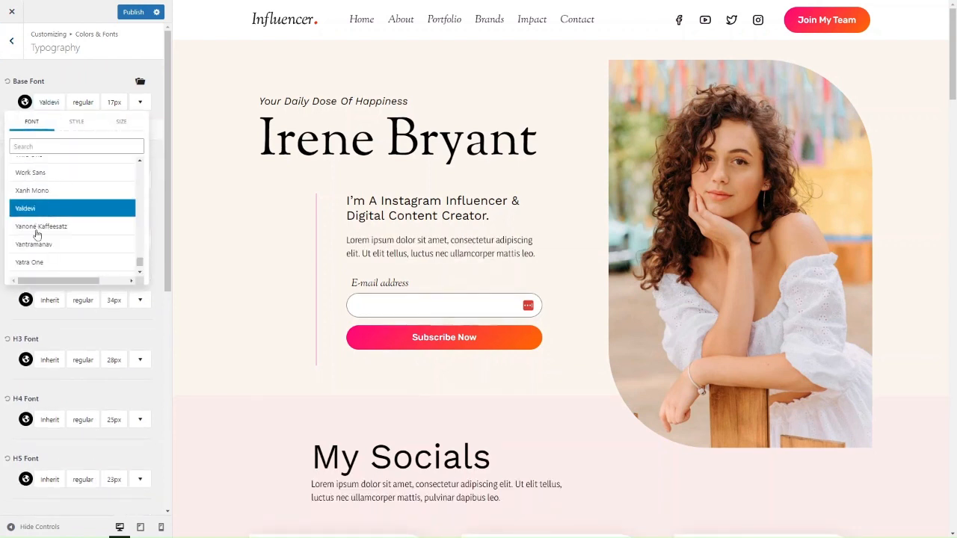
{"action": "left_click", "coordinate": [37, 227]}
{"action": "left_click", "coordinate": [36, 334]}
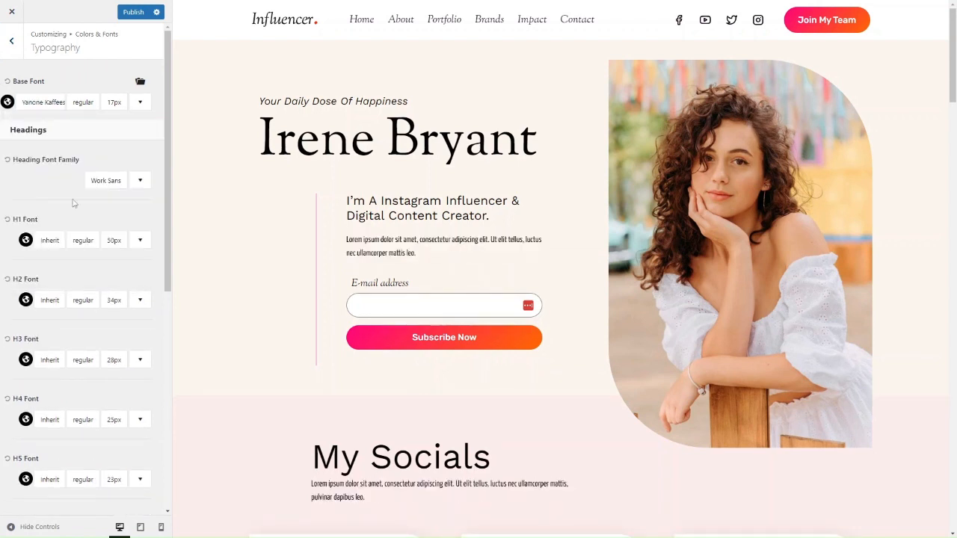
Set the heading font family to Yanone Kaffeesatz and leave the Colors & Fonts settings
{"action": "left_click", "coordinate": [107, 184]}
{"action": "left_click", "coordinate": [78, 281]}
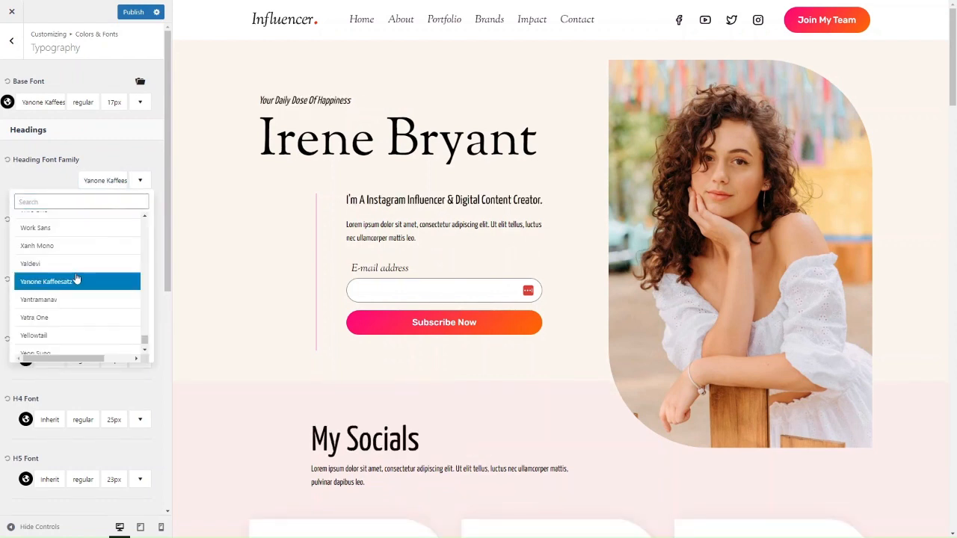
{"action": "left_click", "coordinate": [79, 149]}
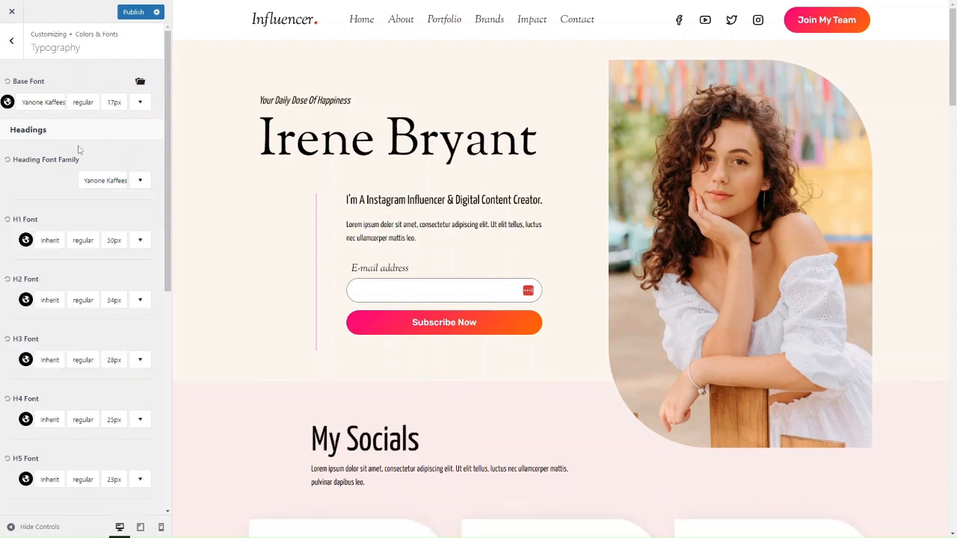
{"action": "left_click", "coordinate": [23, 49]}
{"action": "left_click", "coordinate": [18, 56]}
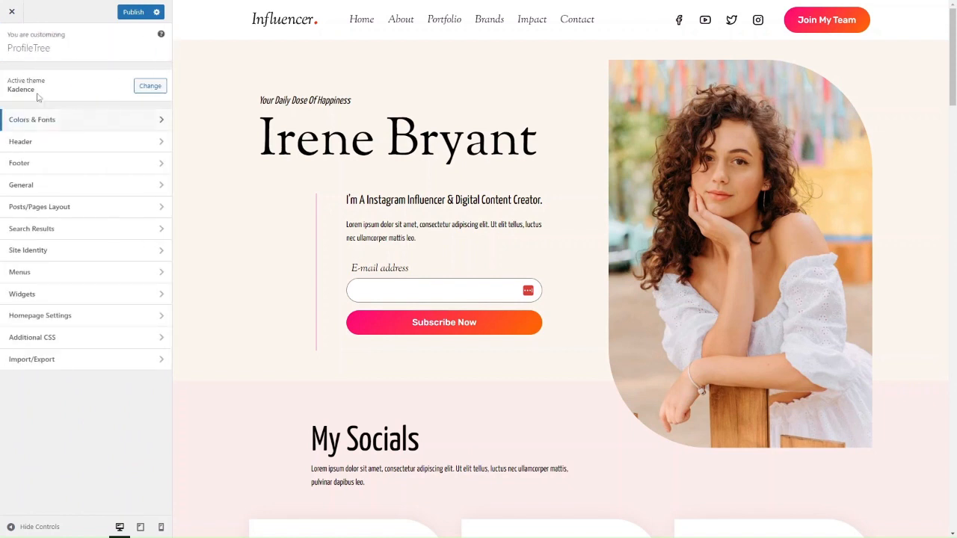
Rearrange the desktop header, centering the primary navigation in the main row and moving the social icons to the right of the top row
{"action": "left_click", "coordinate": [46, 149]}
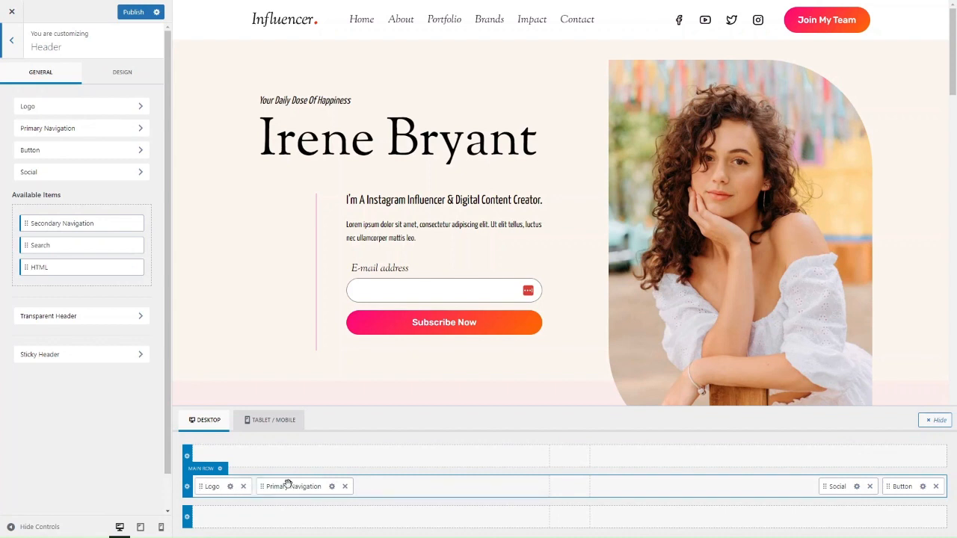
{"action": "left_click_drag", "start_coordinate": [284, 489], "coordinate": [642, 494]}
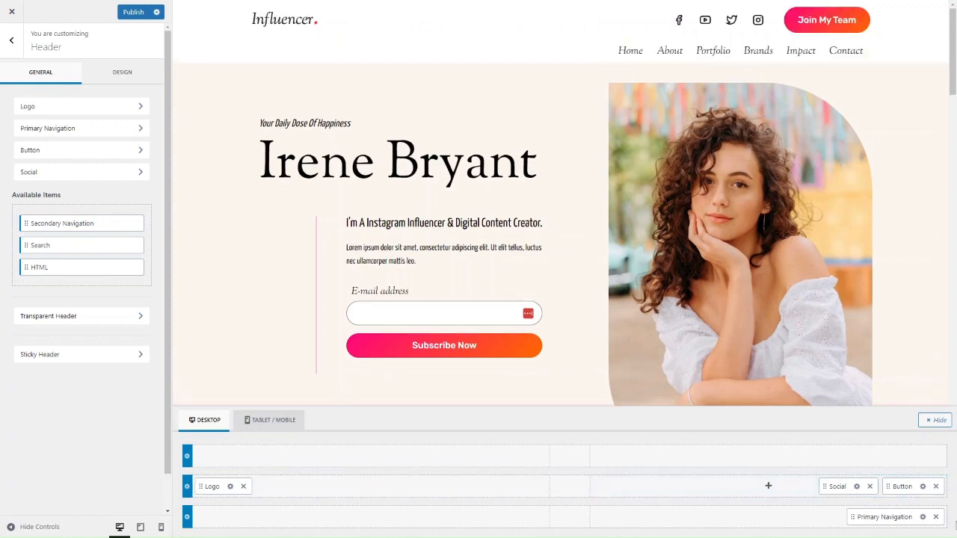
{"action": "left_click_drag", "start_coordinate": [887, 517], "coordinate": [721, 497]}
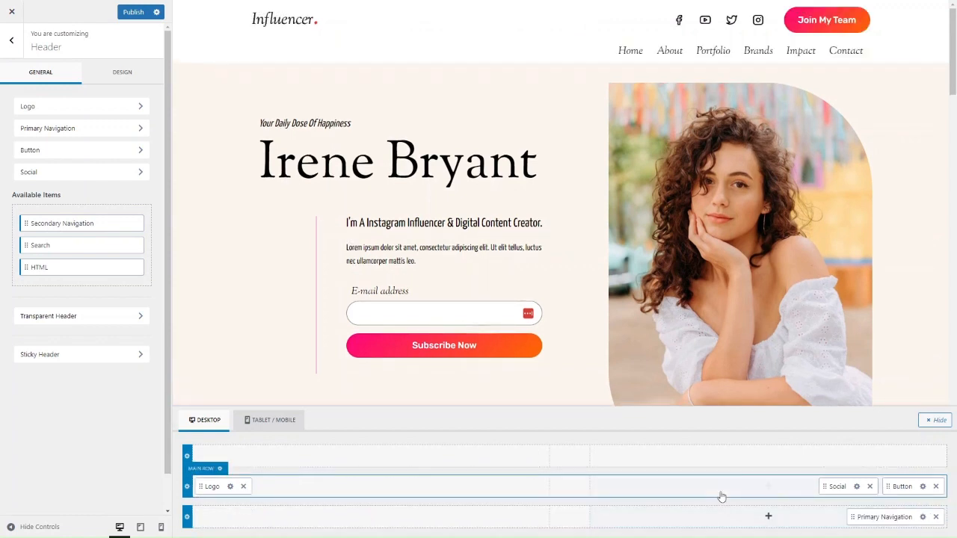
{"action": "left_click_drag", "start_coordinate": [882, 517], "coordinate": [559, 488]}
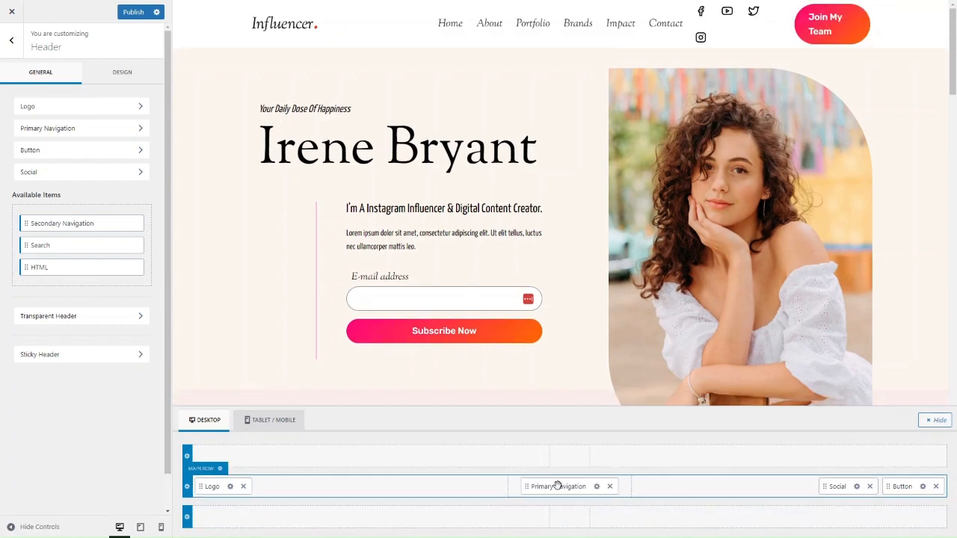
{"action": "left_click_drag", "start_coordinate": [829, 489], "coordinate": [833, 464]}
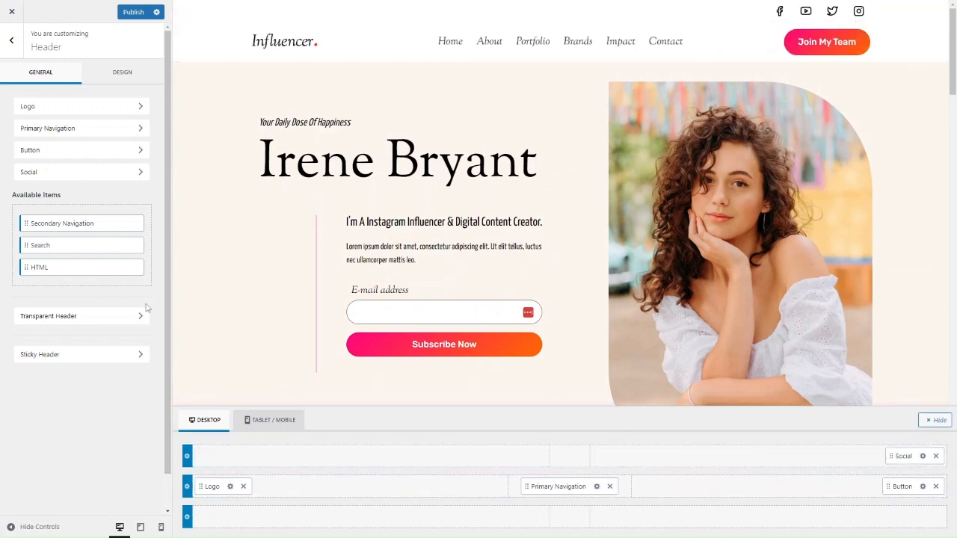
Enable the sticky header for only the main row and check how it behaves on the home page
{"action": "left_click", "coordinate": [67, 358]}
{"action": "left_click", "coordinate": [97, 120]}
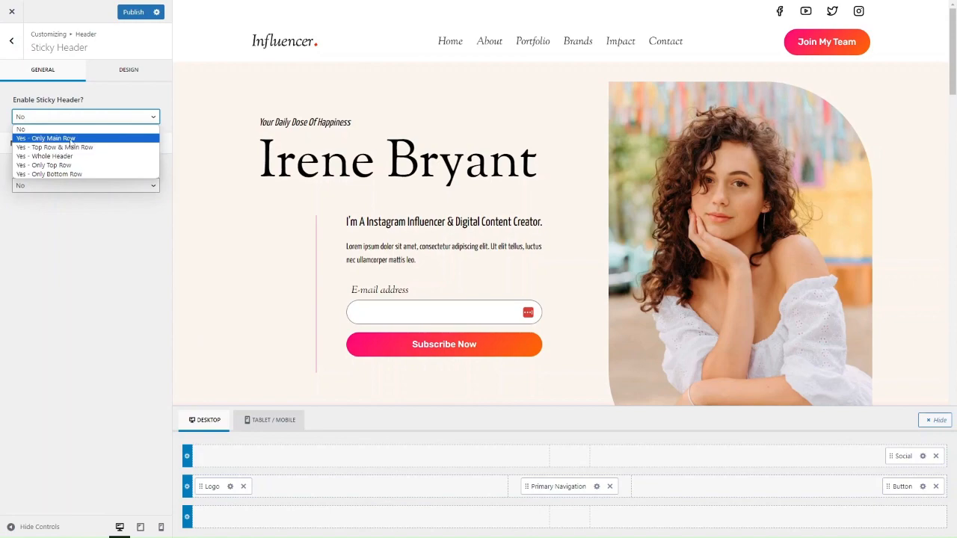
{"action": "left_click", "coordinate": [73, 139]}
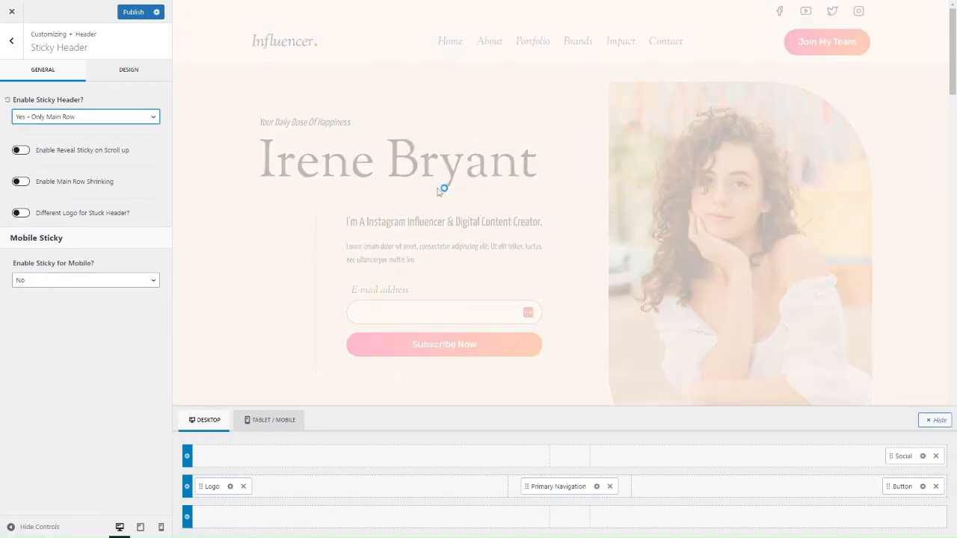
{"action": "scroll", "coordinate": [490, 256], "scroll_direction": "down", "scroll_amount": 10}
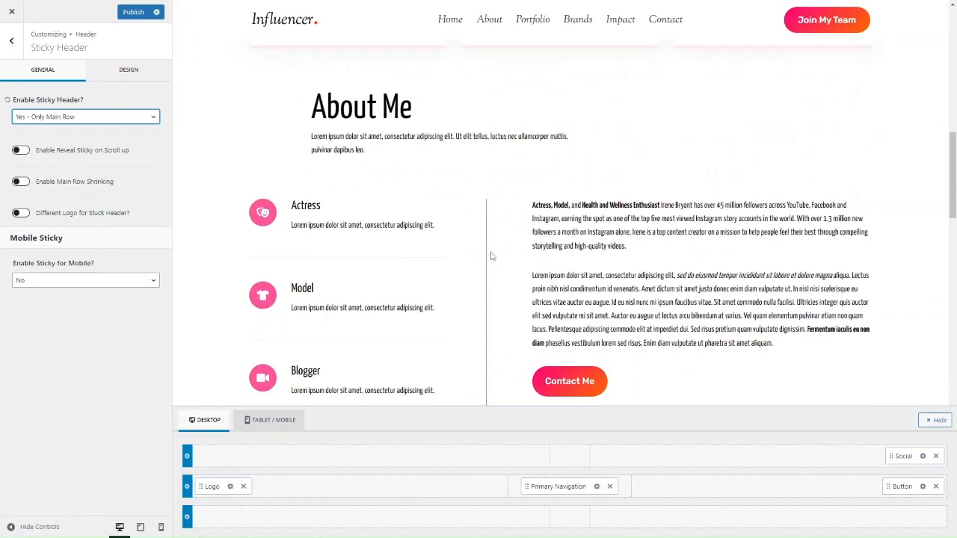
{"action": "scroll", "coordinate": [490, 256], "scroll_direction": "up", "scroll_amount": 3}
{"action": "scroll", "coordinate": [492, 256], "scroll_direction": "up", "scroll_amount": 8}
{"action": "left_click", "coordinate": [11, 40]}
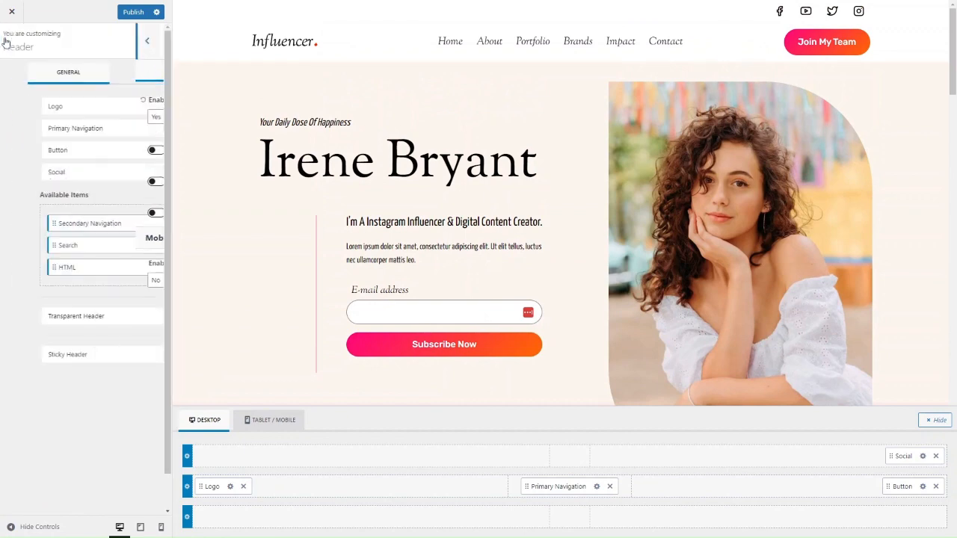
Look over the header's social icon settings, the footer's layout rows and the footer on the home page
{"action": "left_click", "coordinate": [48, 173]}
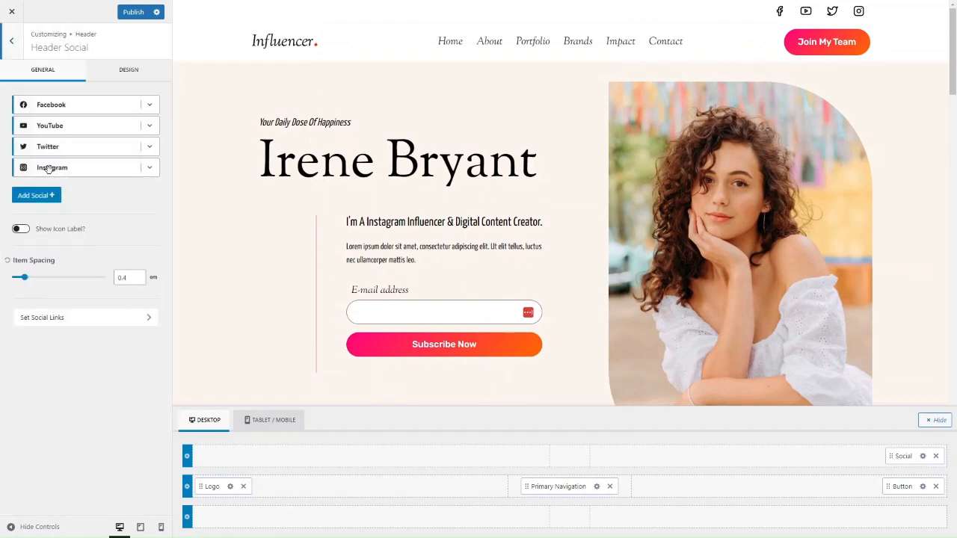
{"action": "left_click", "coordinate": [9, 54]}
{"action": "left_click", "coordinate": [10, 54]}
{"action": "left_click", "coordinate": [39, 170]}
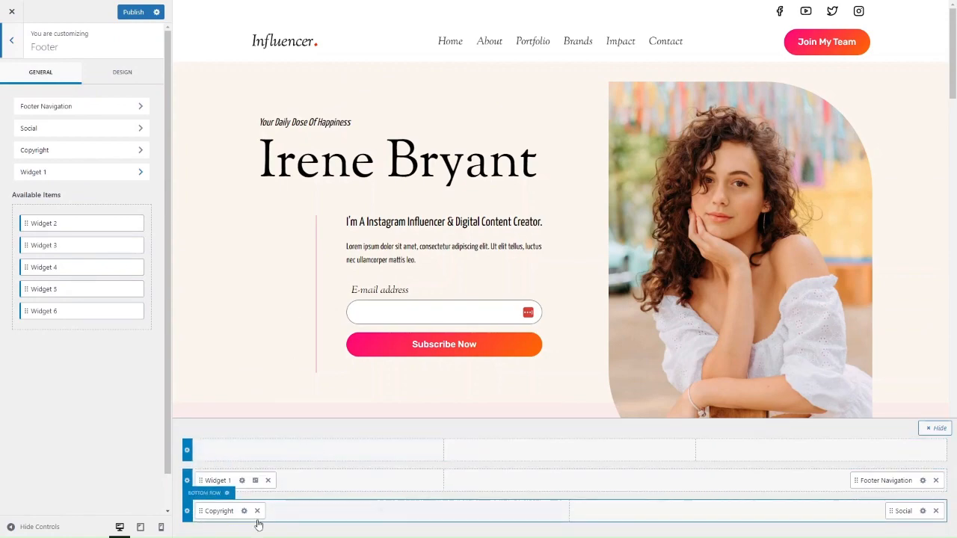
{"action": "scroll", "coordinate": [362, 286], "scroll_direction": "down", "scroll_amount": 10}
{"action": "scroll", "coordinate": [361, 286], "scroll_direction": "down", "scroll_amount": 5}
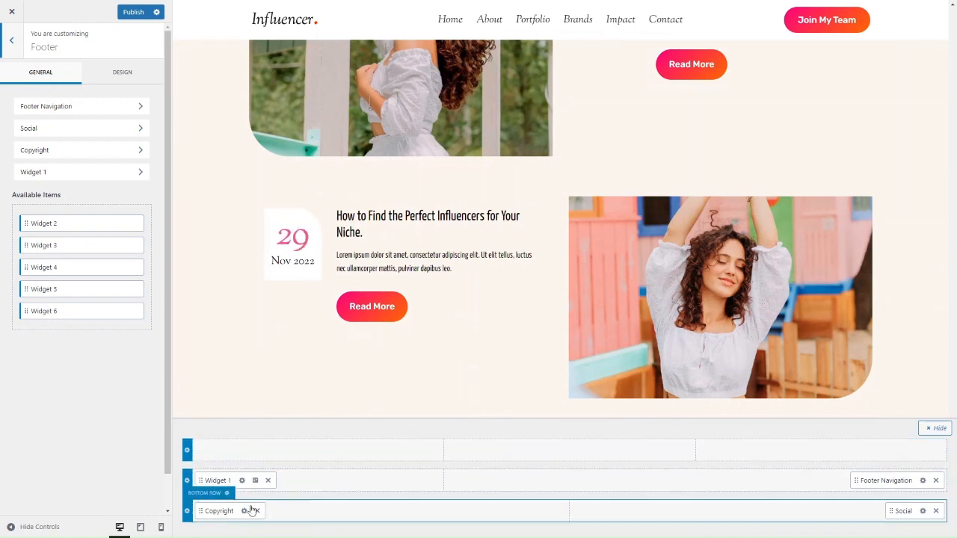
{"action": "scroll", "coordinate": [275, 382], "scroll_direction": "up", "scroll_amount": 2}
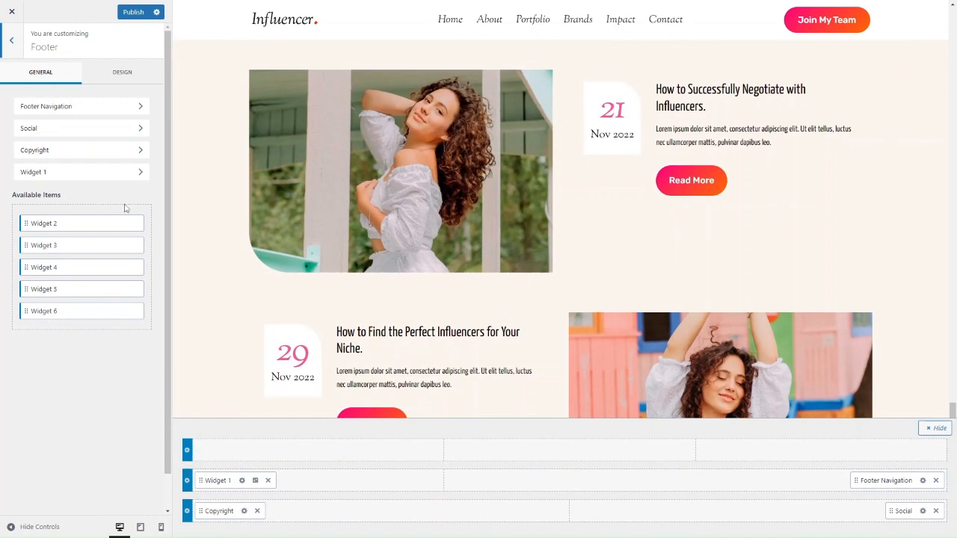
{"action": "left_click", "coordinate": [13, 49]}
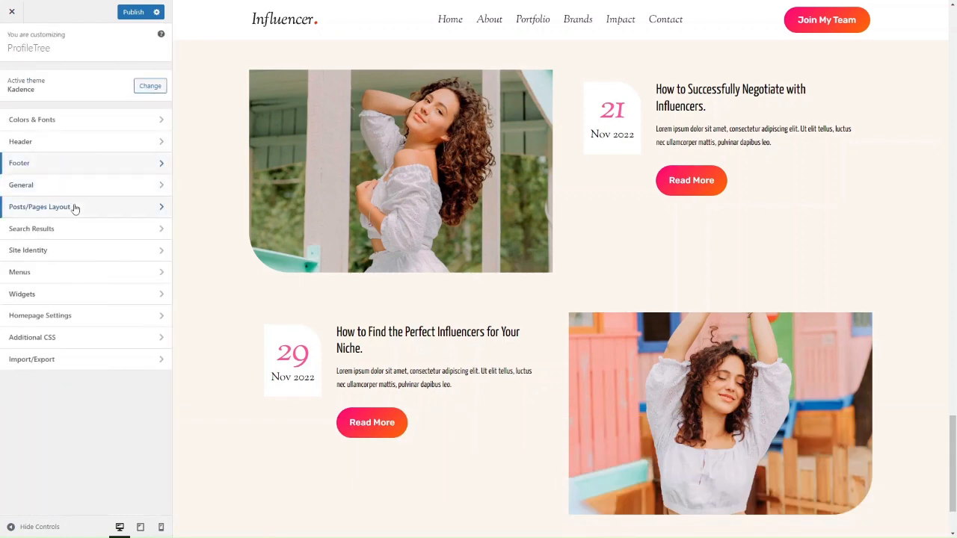
{"action": "scroll", "coordinate": [404, 337], "scroll_direction": "down", "scroll_amount": 2}
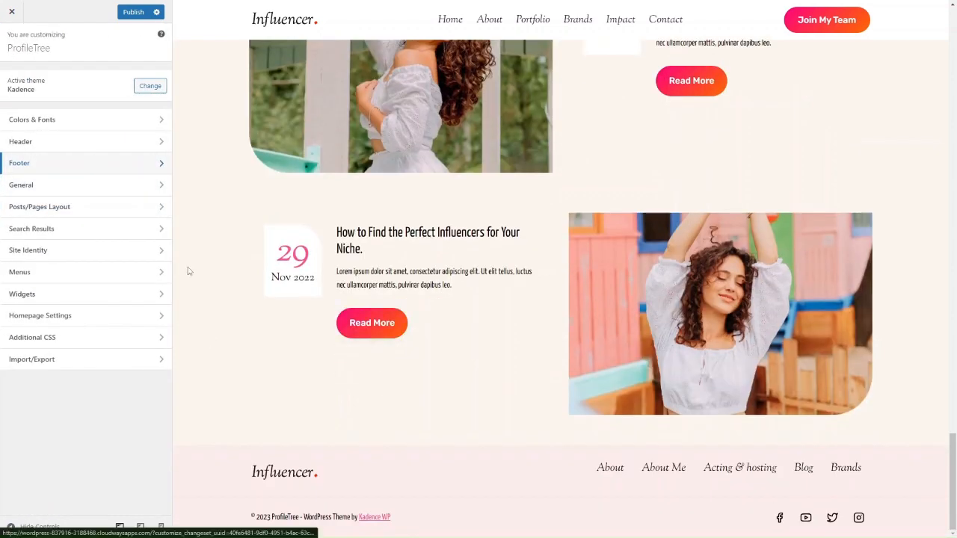
Look over the theme's general layout and sidebar settings
{"action": "left_click", "coordinate": [57, 188]}
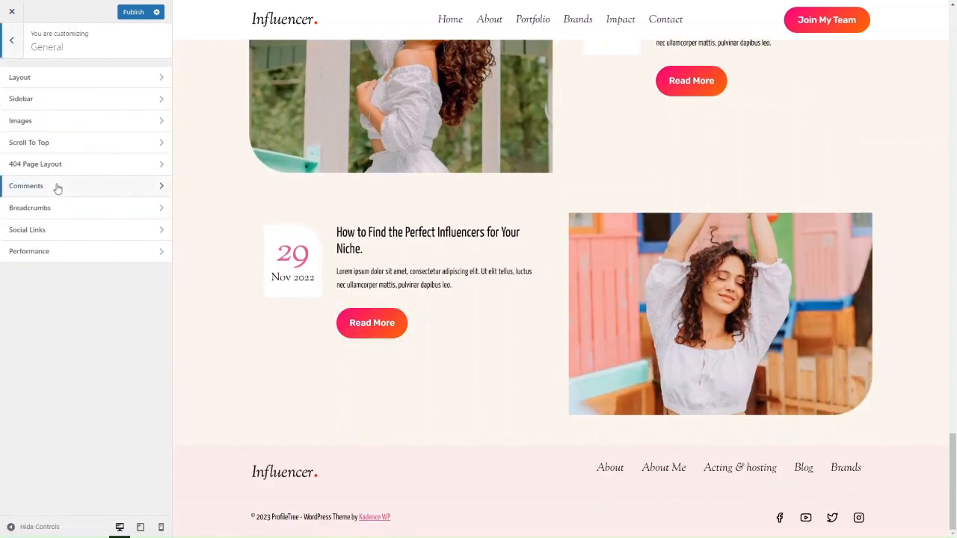
{"action": "left_click", "coordinate": [42, 78]}
{"action": "left_click", "coordinate": [11, 43]}
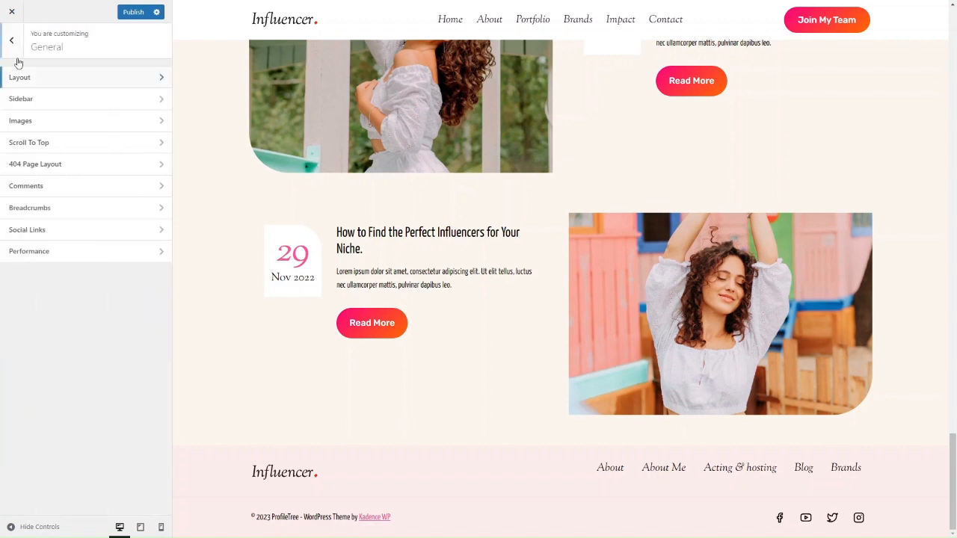
{"action": "left_click", "coordinate": [33, 102]}
{"action": "left_click", "coordinate": [14, 52]}
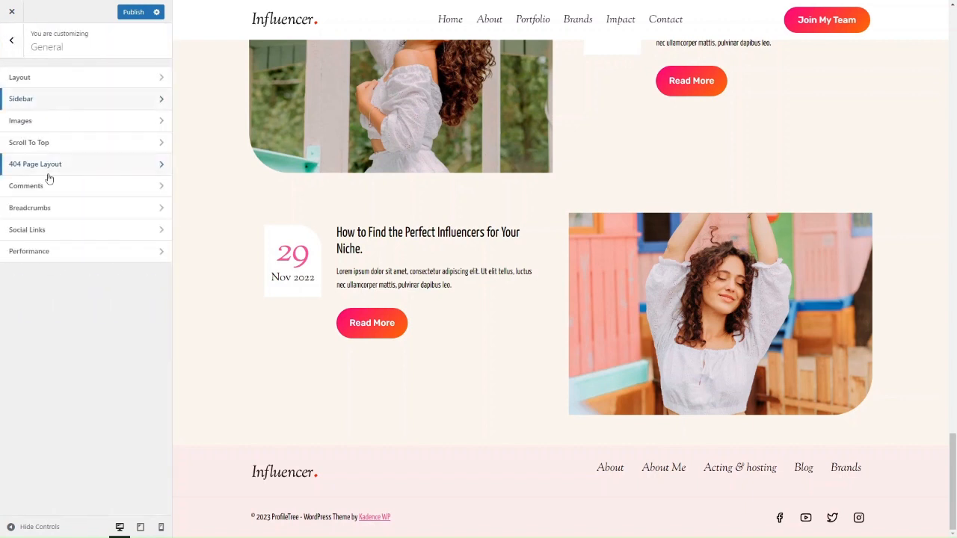
Enable the Scroll To Top button in the general settings and try it on the home page preview
{"action": "left_click", "coordinate": [29, 143]}
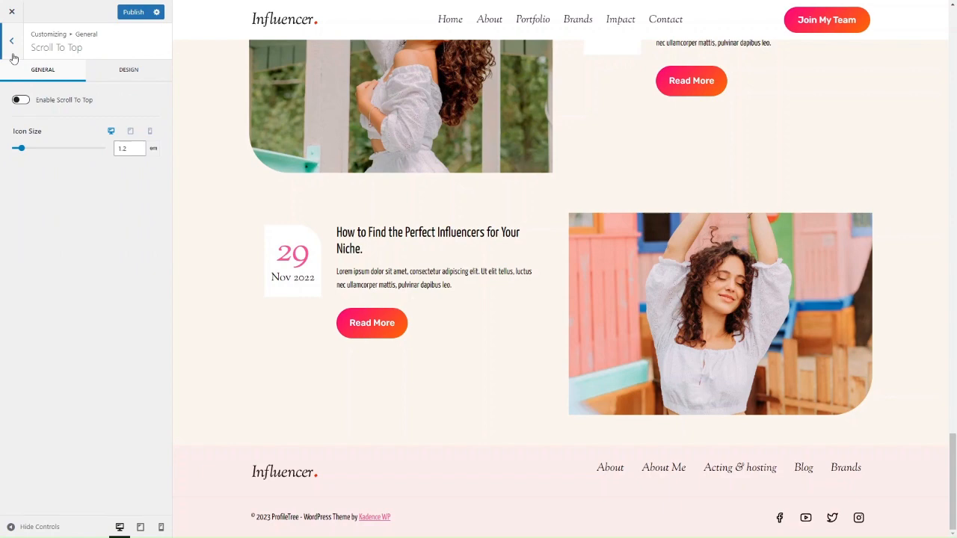
{"action": "left_click", "coordinate": [20, 101]}
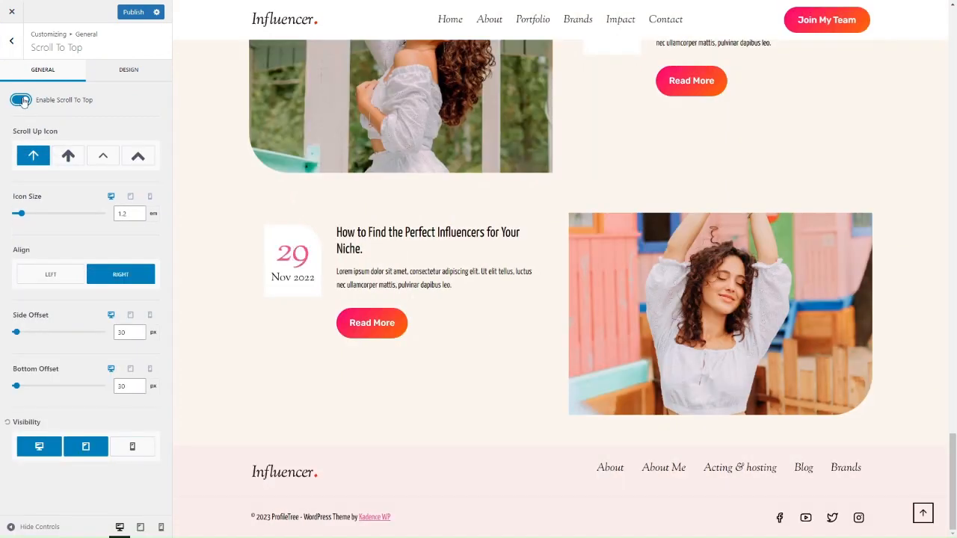
{"action": "left_click", "coordinate": [924, 514]}
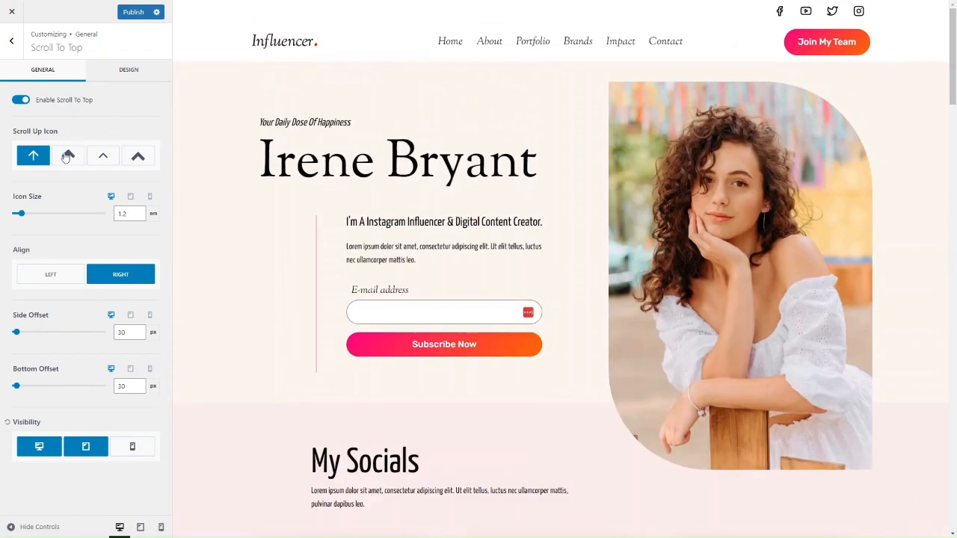
{"action": "left_click", "coordinate": [11, 40]}
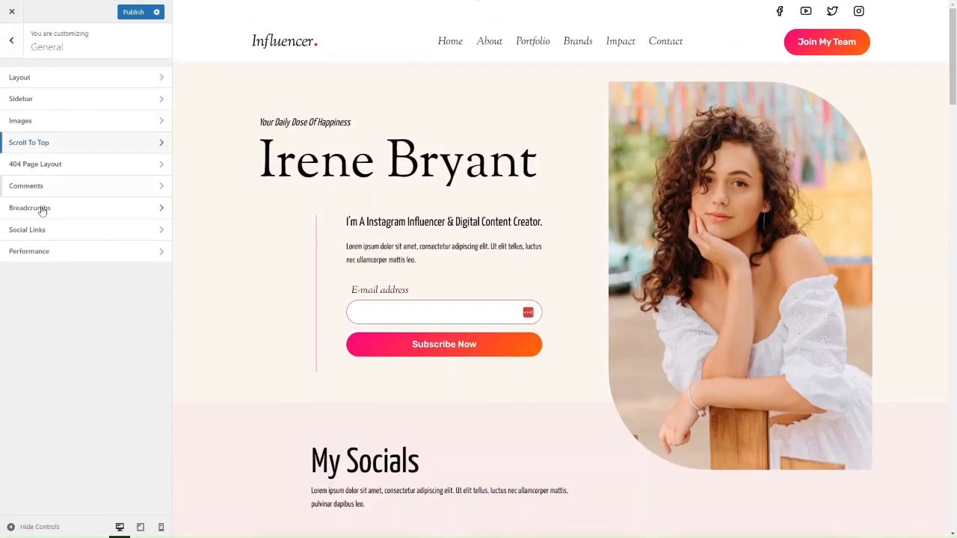
Review the general layout settings for content width, spacing and single post boxes
{"action": "left_click", "coordinate": [26, 80]}
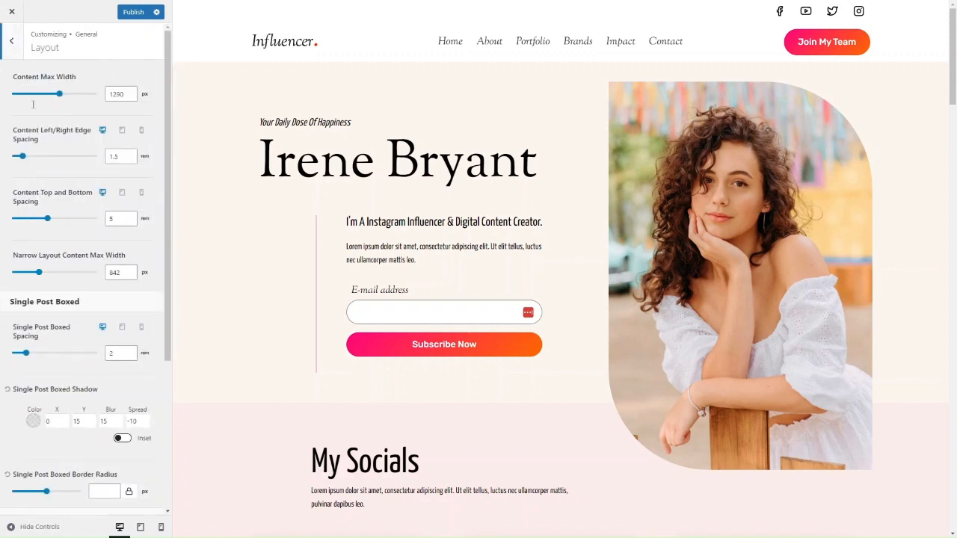
{"action": "scroll", "coordinate": [64, 336], "scroll_direction": "down", "scroll_amount": 3}
{"action": "scroll", "coordinate": [64, 336], "scroll_direction": "up", "scroll_amount": 3}
{"action": "left_click", "coordinate": [12, 40]}
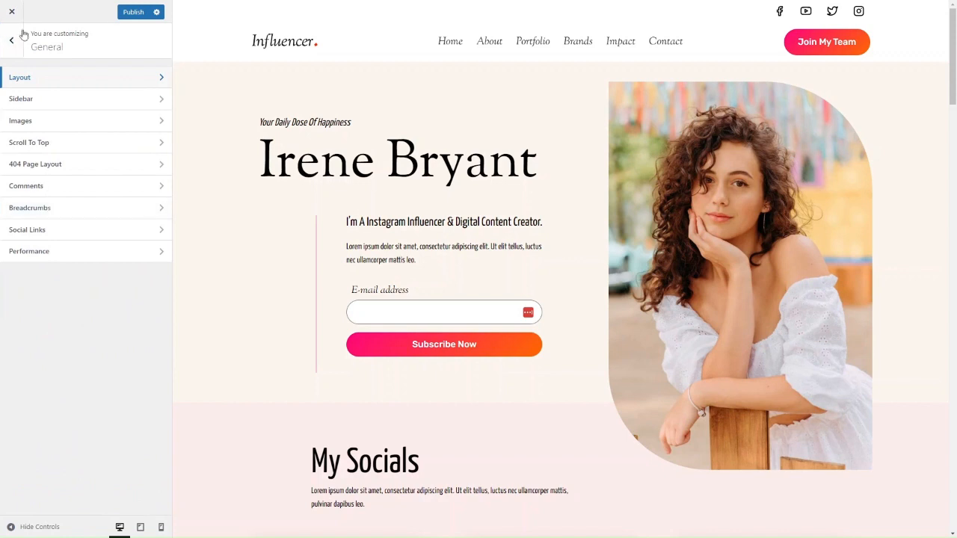
Publish the customizations, leave the Customizer and open the home page for editing
{"action": "left_click", "coordinate": [133, 12]}
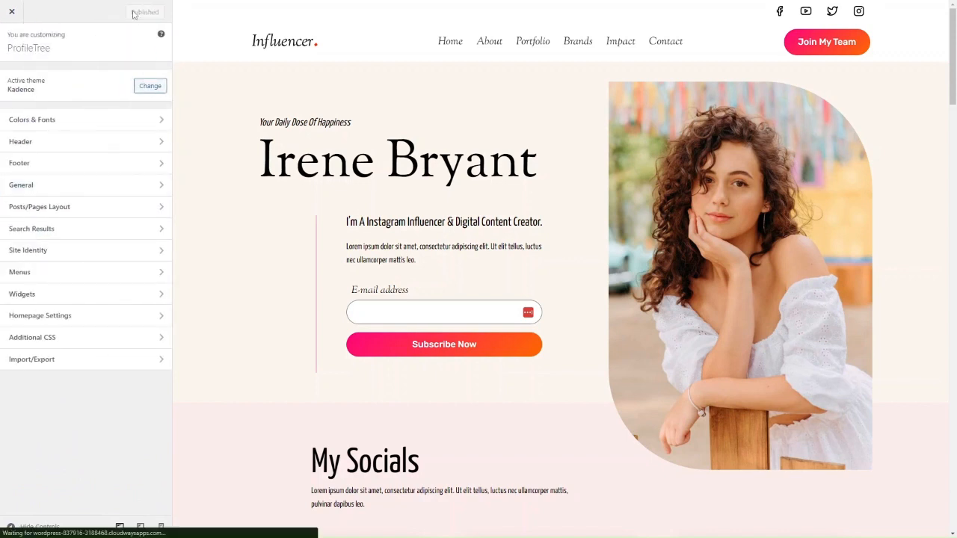
{"action": "left_click", "coordinate": [12, 12]}
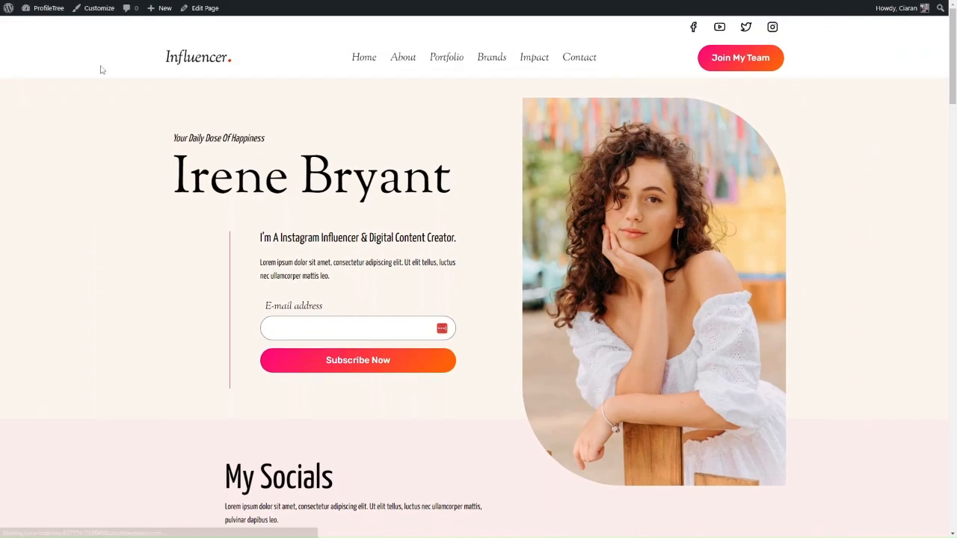
{"action": "left_click", "coordinate": [213, 7]}
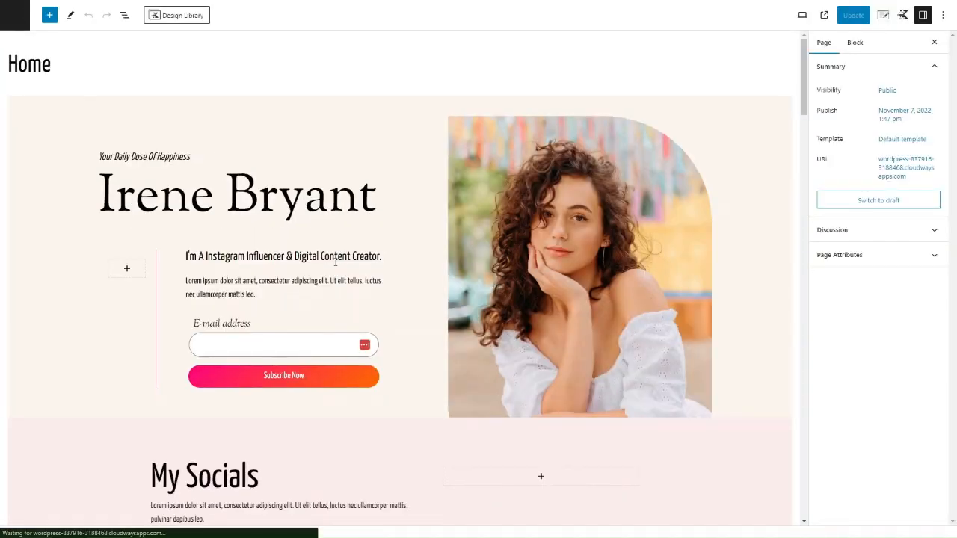
Look through the home page sections and the available Kadence and text blocks, and open the Design Library patterns
{"action": "scroll", "coordinate": [596, 301], "scroll_direction": "down", "scroll_amount": 15}
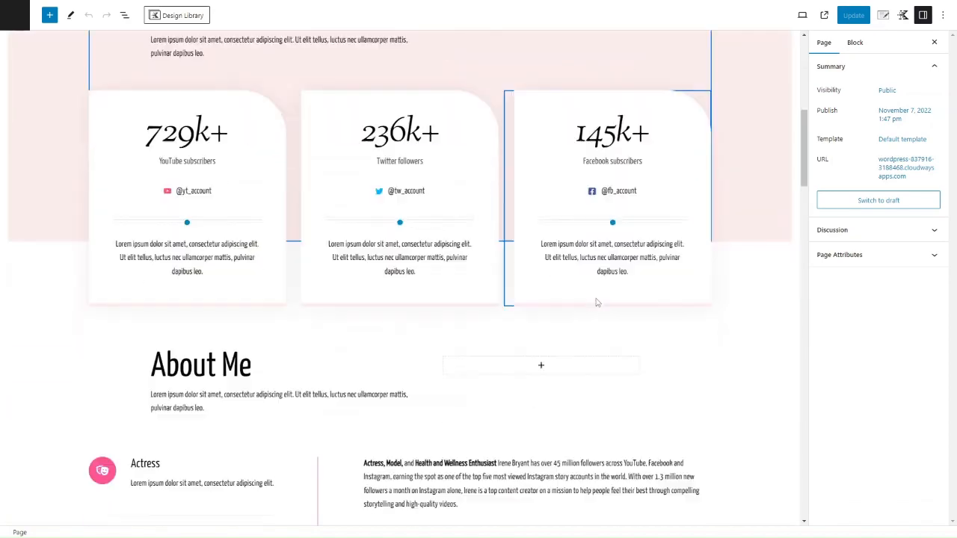
{"action": "scroll", "coordinate": [596, 301], "scroll_direction": "down", "scroll_amount": 3}
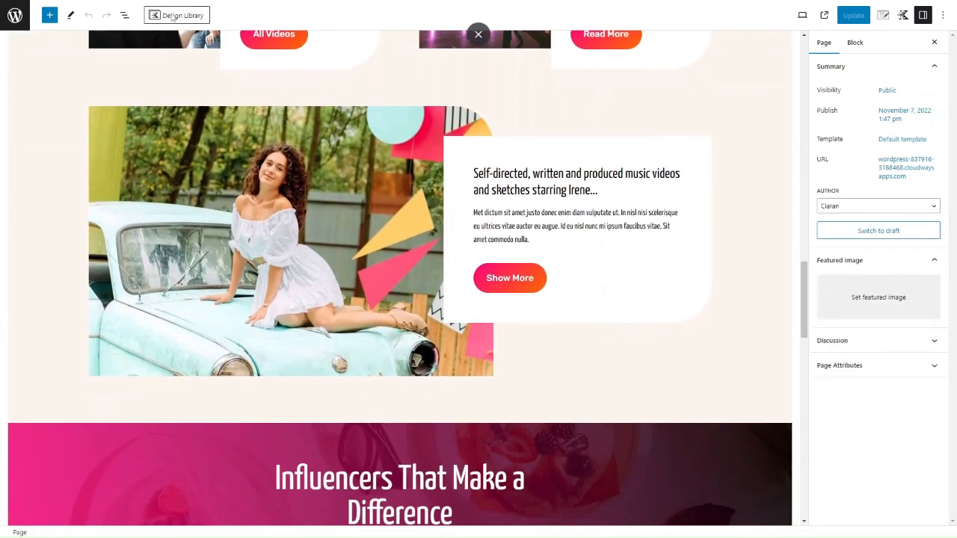
{"action": "left_click", "coordinate": [50, 15]}
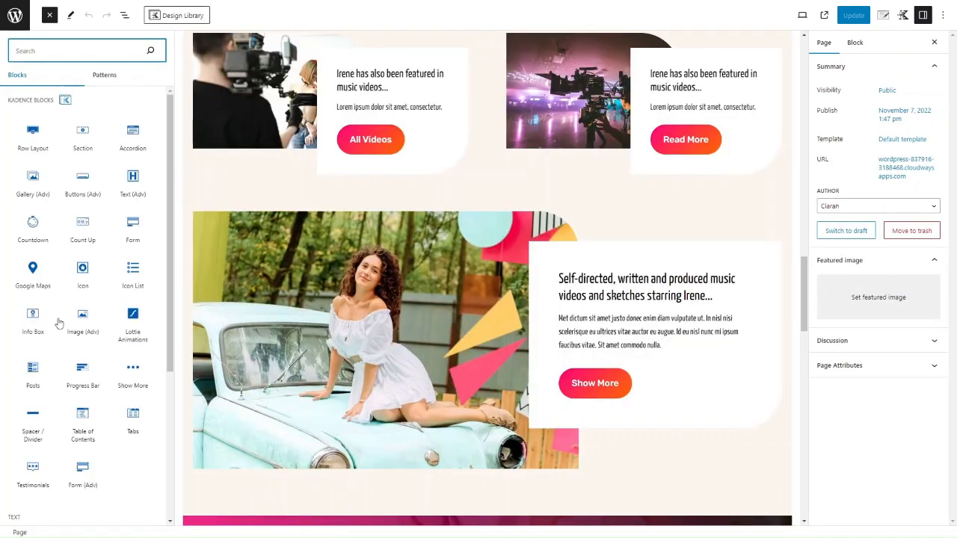
{"action": "scroll", "coordinate": [93, 319], "scroll_direction": "down", "scroll_amount": 3}
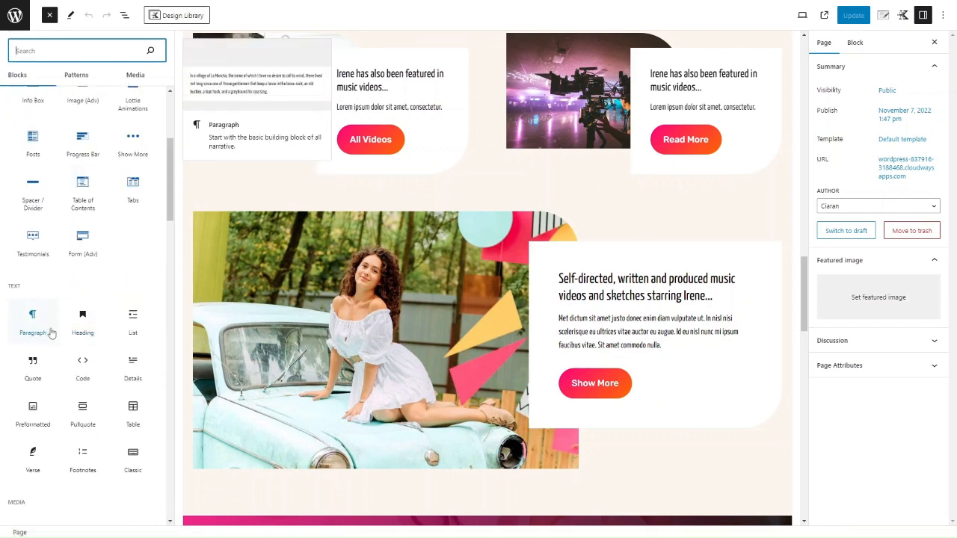
{"action": "scroll", "coordinate": [51, 333], "scroll_direction": "down", "scroll_amount": 10}
{"action": "scroll", "coordinate": [51, 333], "scroll_direction": "up", "scroll_amount": 14}
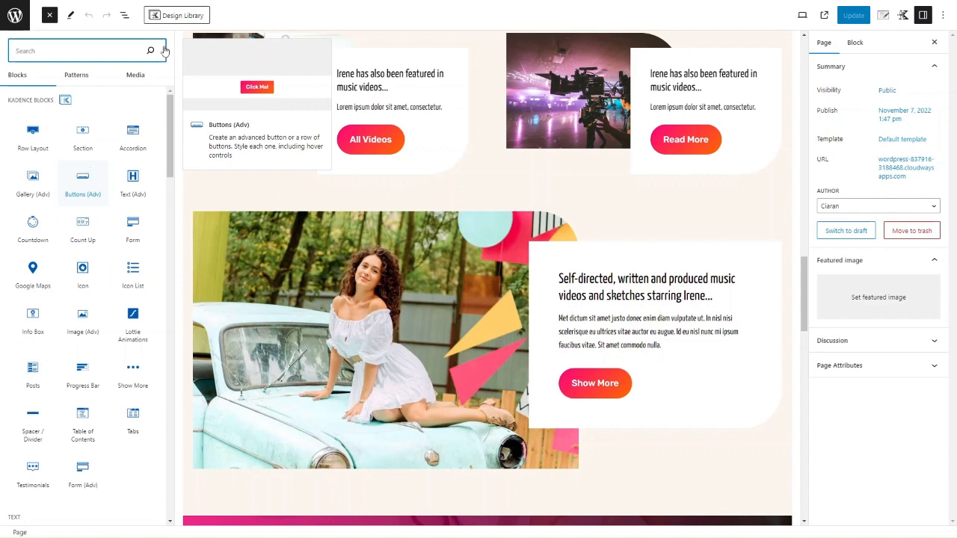
{"action": "left_click", "coordinate": [183, 16]}
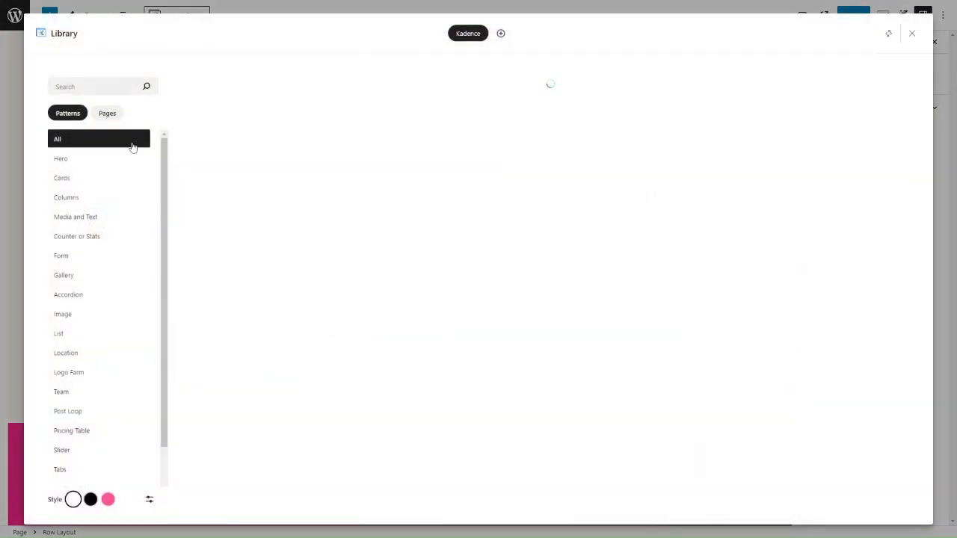